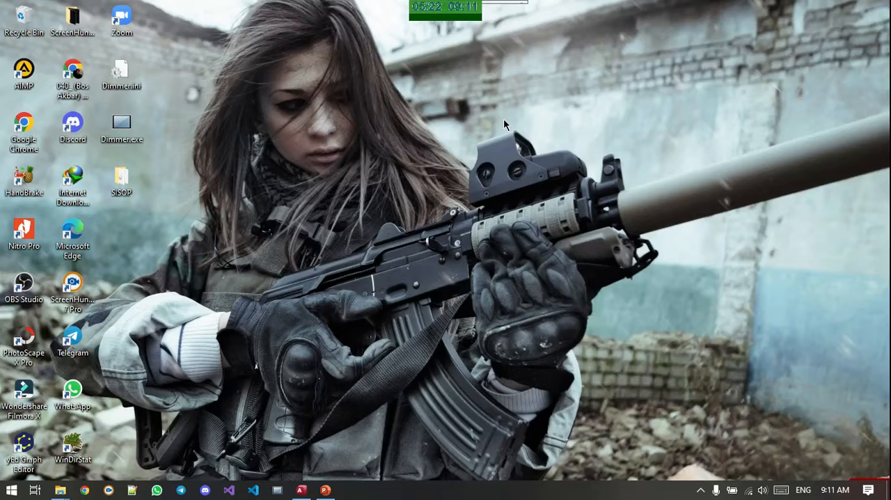
Run VirtualBox-6.1.22-144080-Win.exe from the SISOP folder on the desktop and advance the setup wizard to the custom setup page
double_click(133, 186)
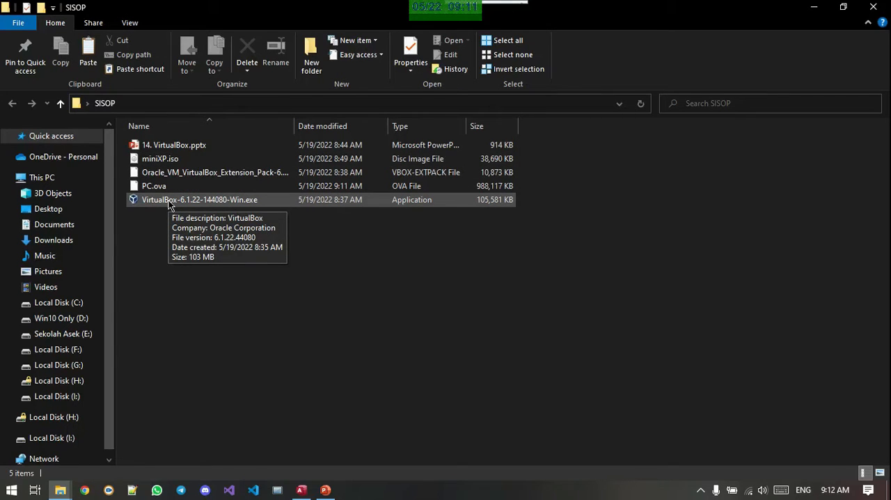
double_click(168, 201)
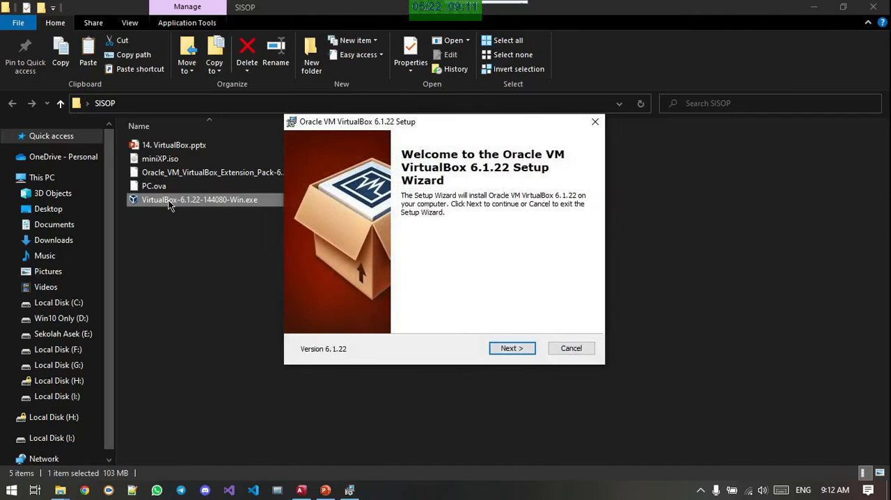
left_click(514, 349)
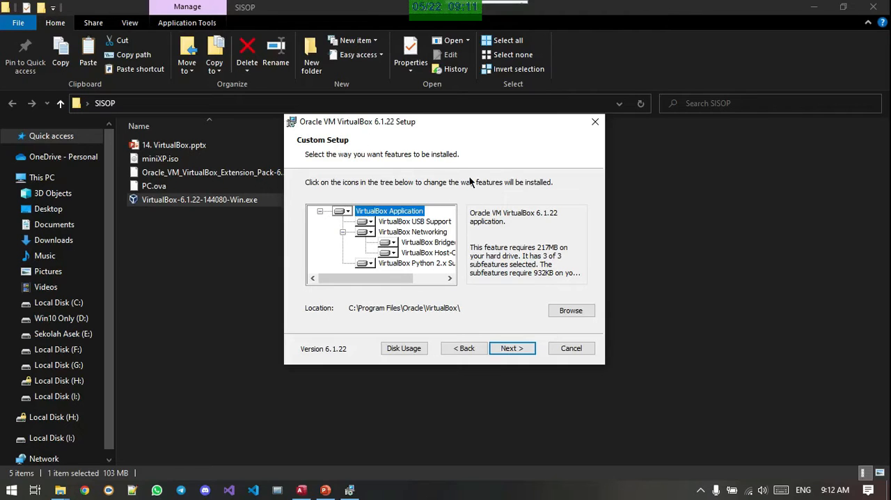
Inspect the installation choices for the VirtualBox Application feature and the destination folder browser, then return to custom setup
left_click(347, 213)
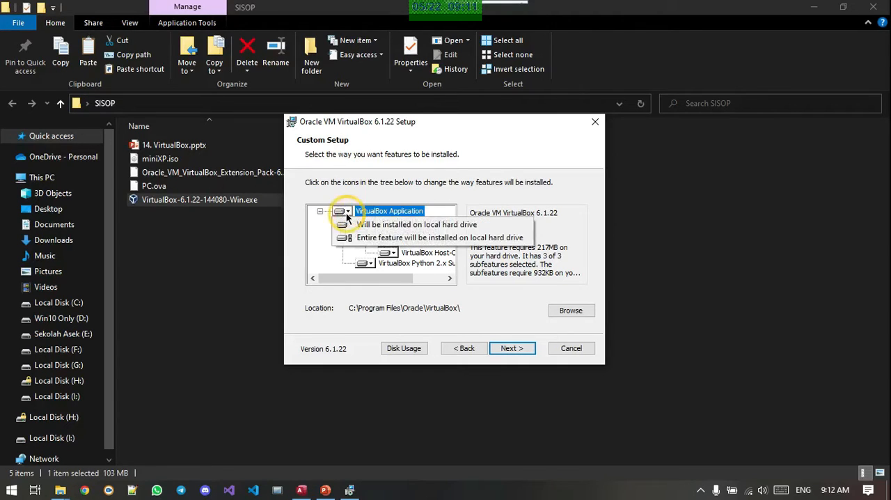
left_click(346, 216)
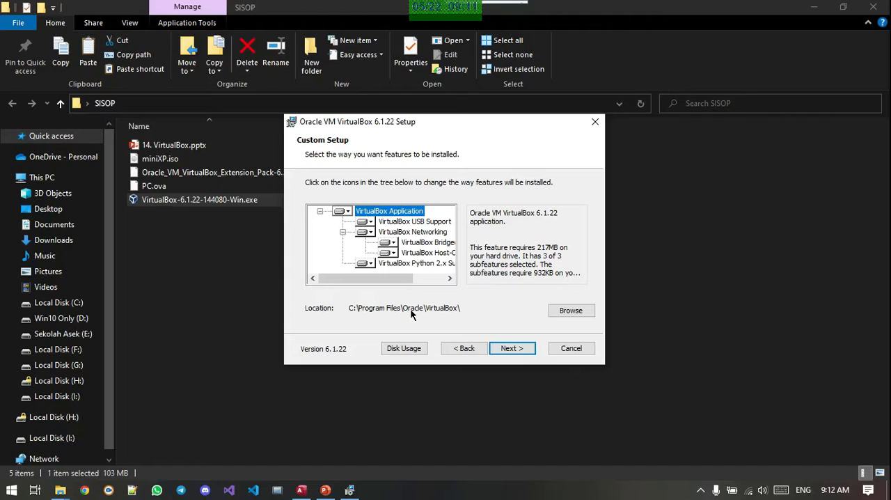
left_click(578, 312)
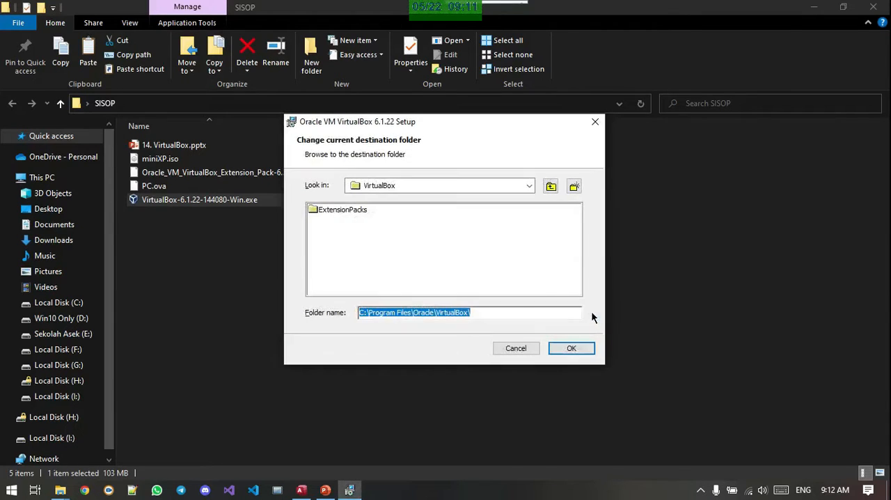
left_click(515, 347)
Review the disk space requirements for all volumes, then return to the custom setup page
left_click(400, 346)
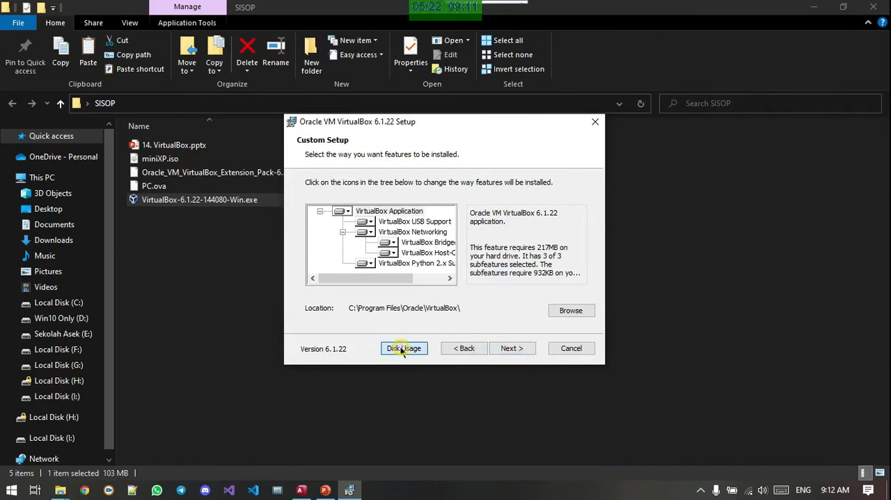
scroll(461, 254, "down", 1)
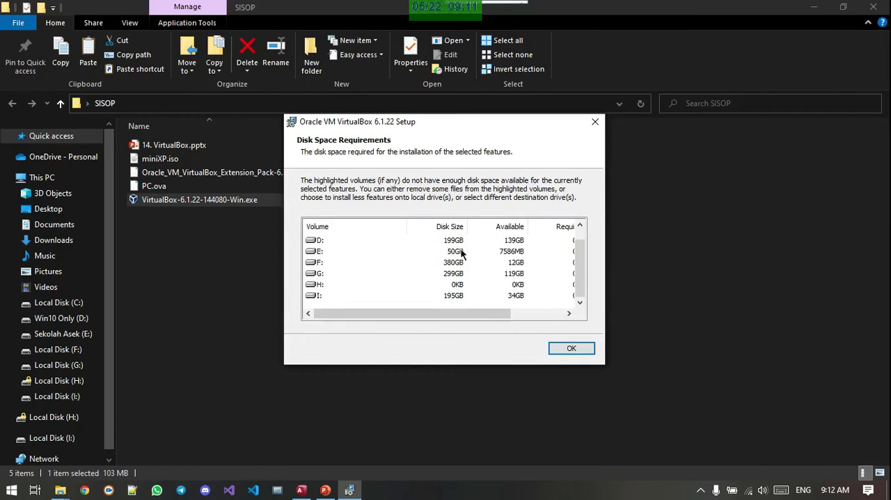
scroll(461, 255, "up", 1)
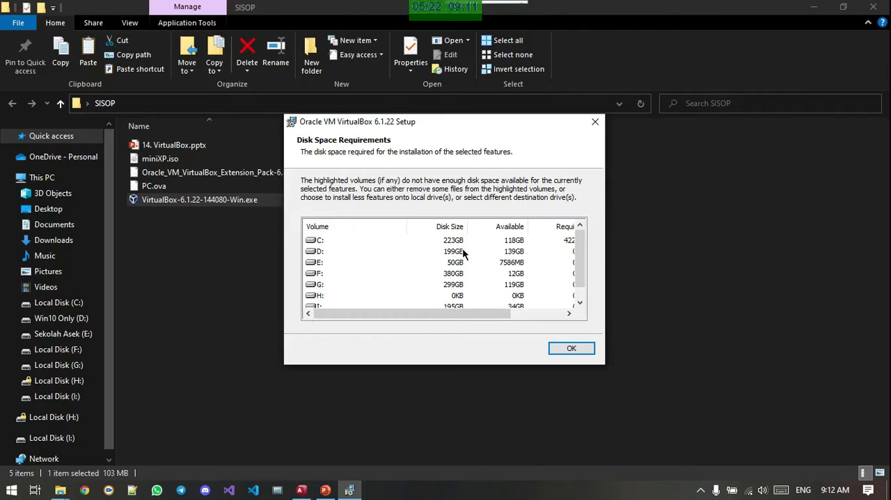
scroll(505, 257, "down", 1)
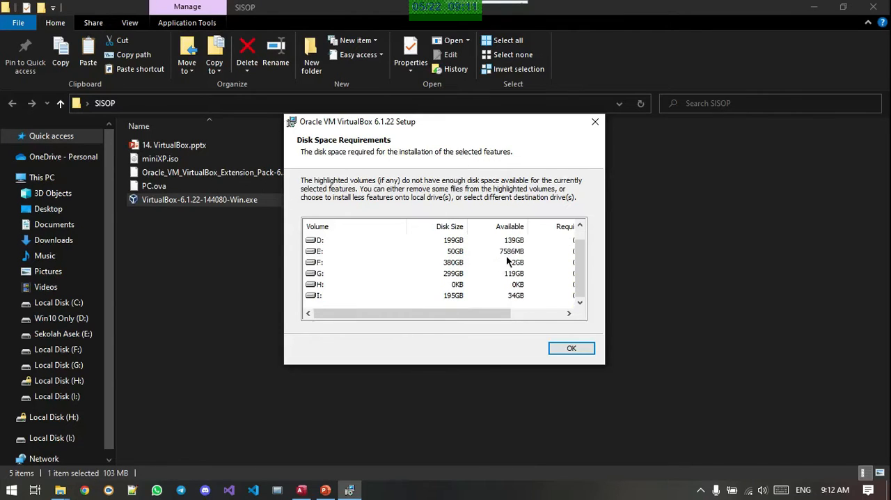
scroll(509, 263, "up", 1)
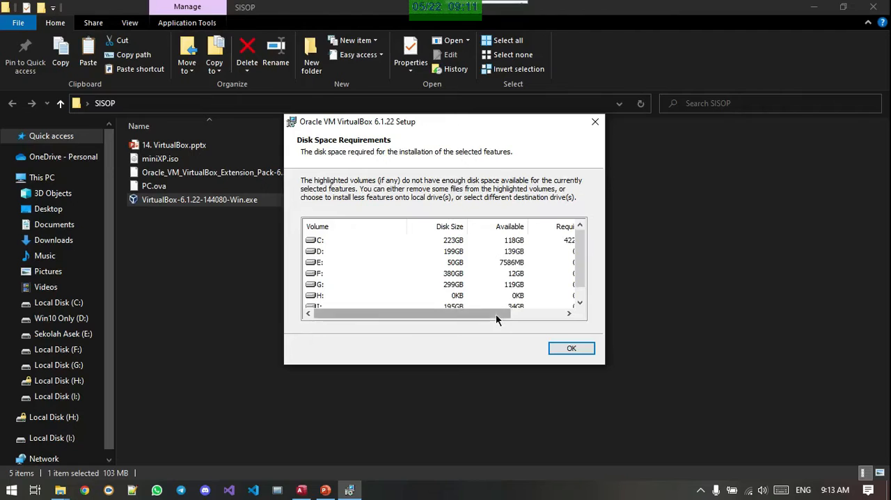
left_click_drag(496, 314, 466, 318)
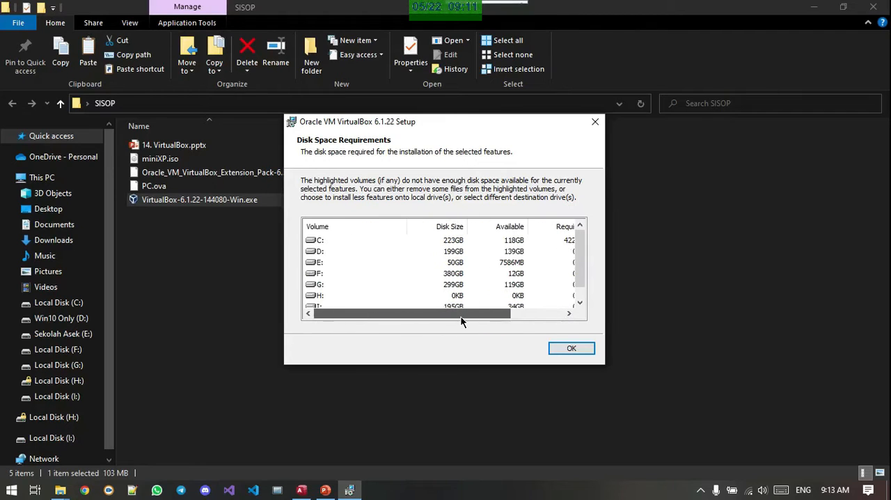
scroll(492, 245, "down", 1)
scroll(492, 252, "up", 1)
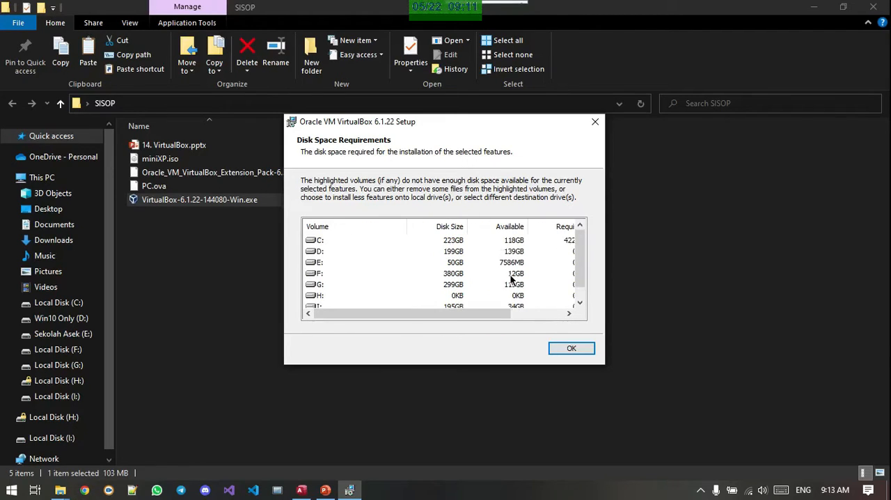
left_click(569, 348)
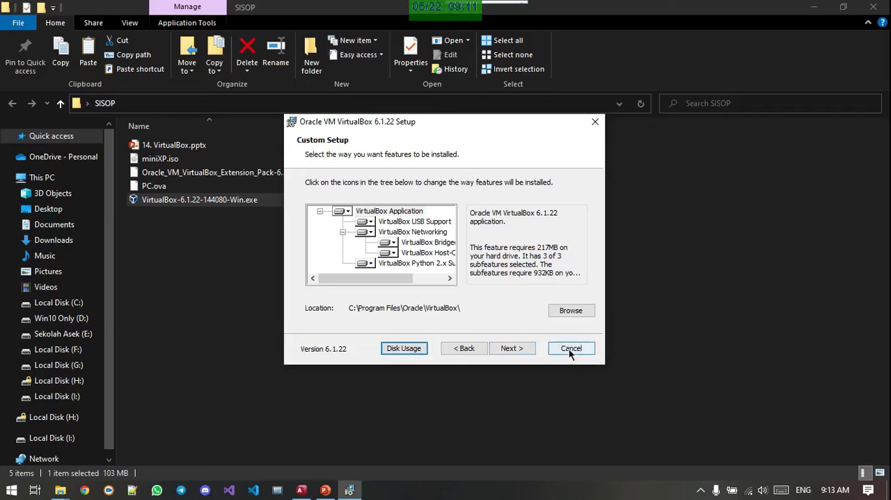
Install VirtualBox 6.1.22 with the default options, accepting the network interface reset, and finish setup with VirtualBox Manager started and brought to the front
left_click(515, 348)
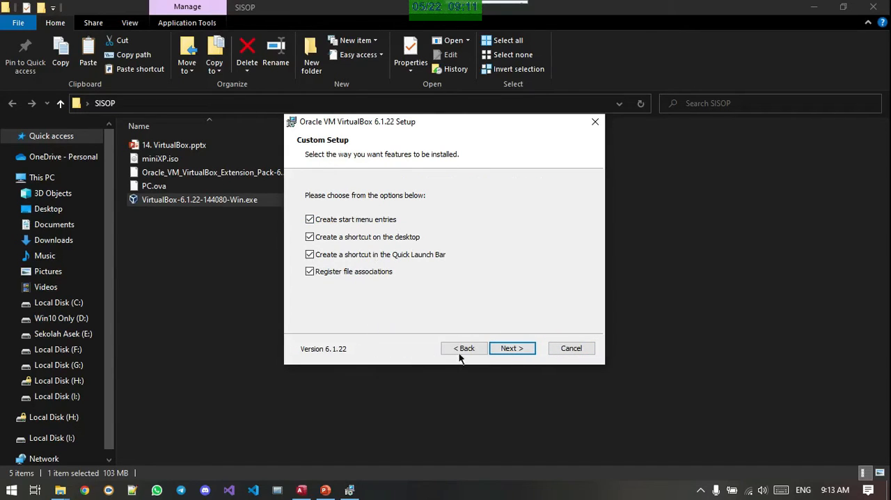
left_click(512, 351)
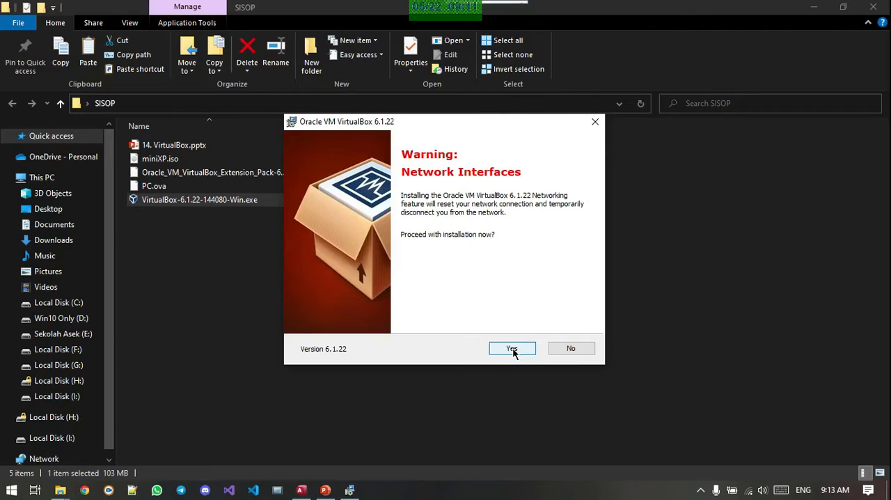
left_click(513, 352)
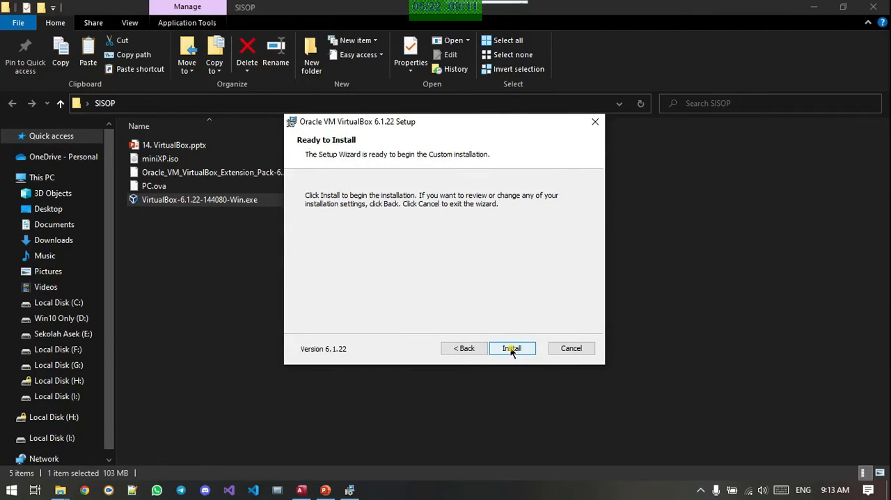
left_click(511, 350)
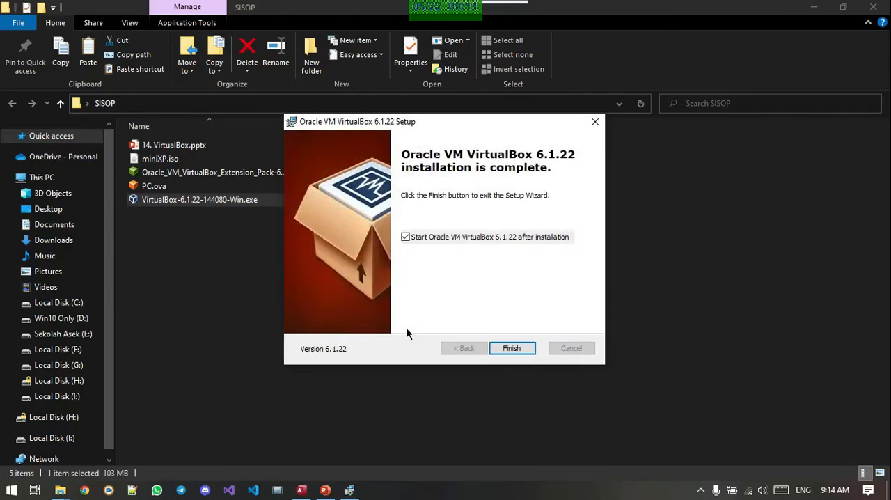
left_click(506, 349)
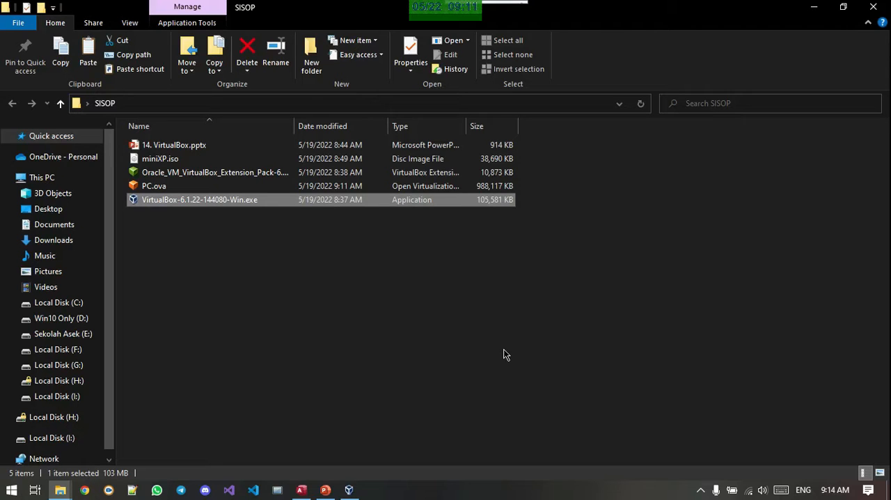
left_click(349, 490)
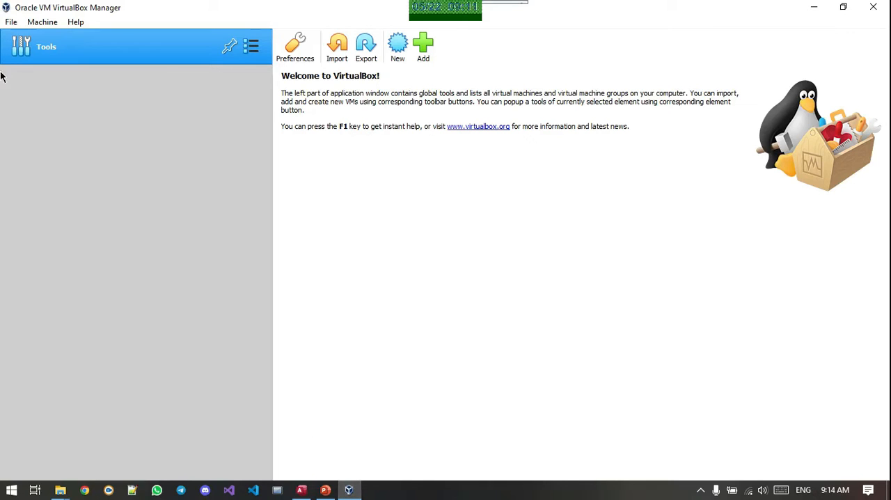
In the Extensions preferences, add the Oracle_VM_VirtualBox_Extension_Pack-6.1.22 package file from the desktop's SISOP folder
left_click(14, 23)
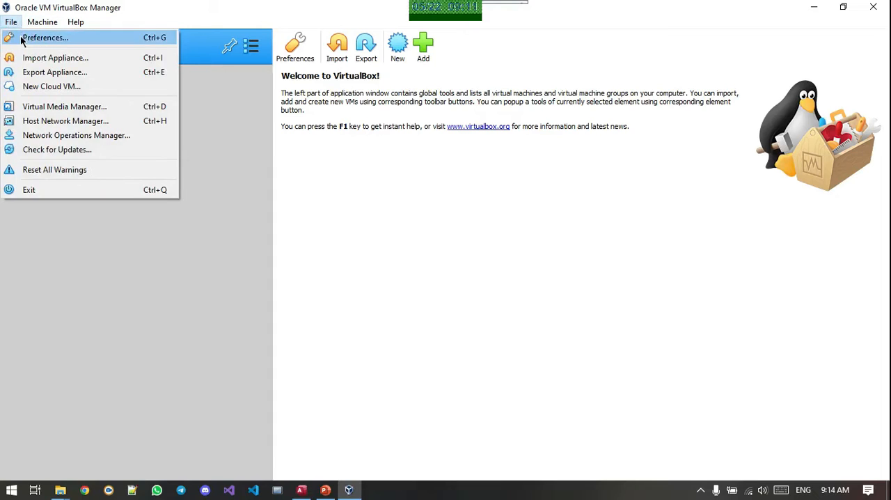
left_click(21, 39)
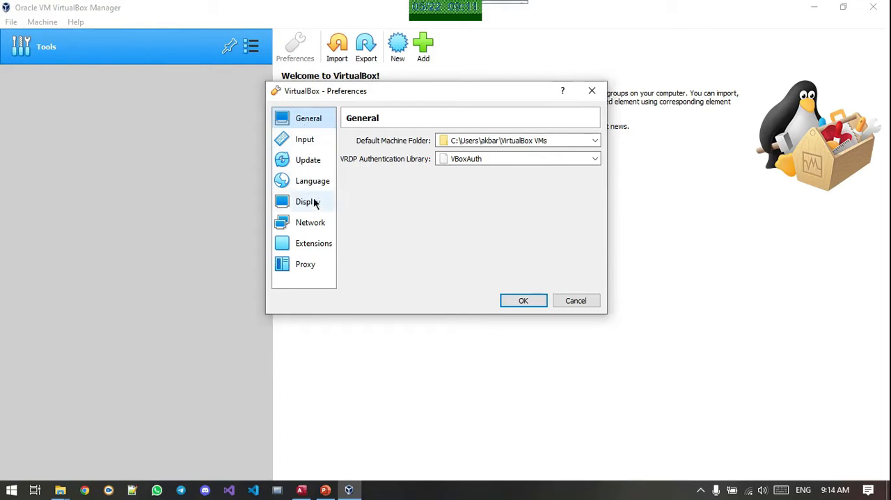
left_click(315, 248)
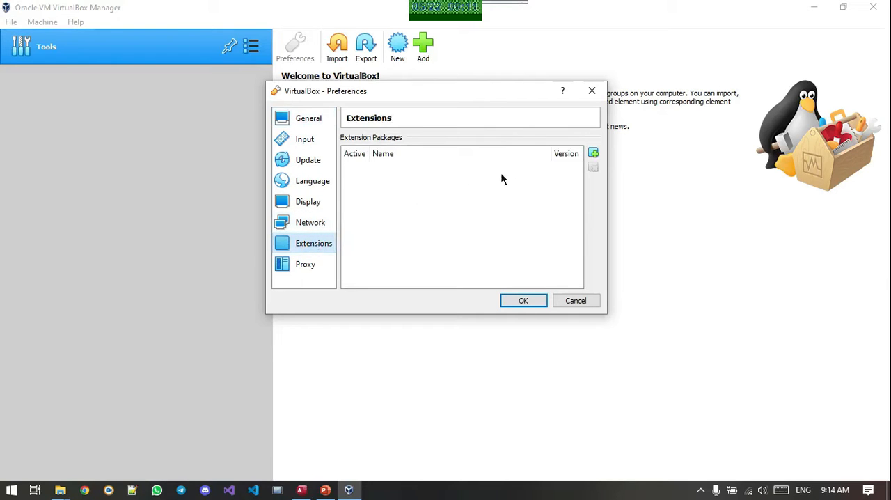
left_click(595, 157)
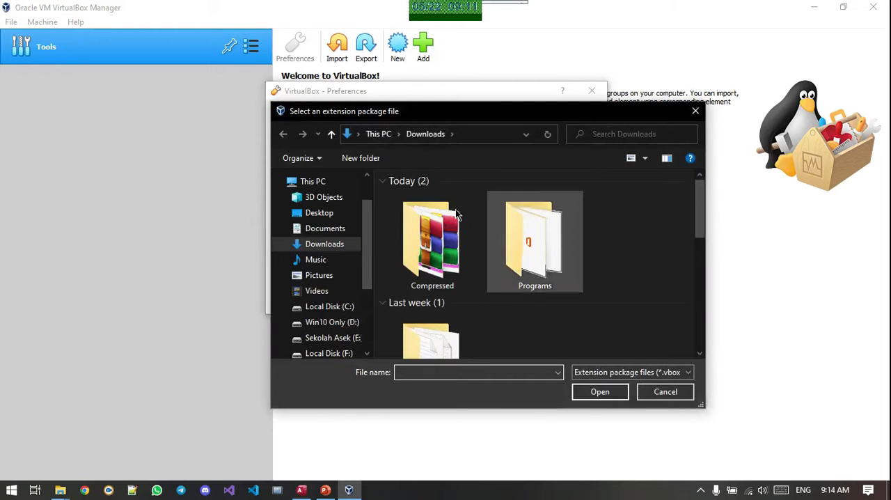
left_click(339, 233)
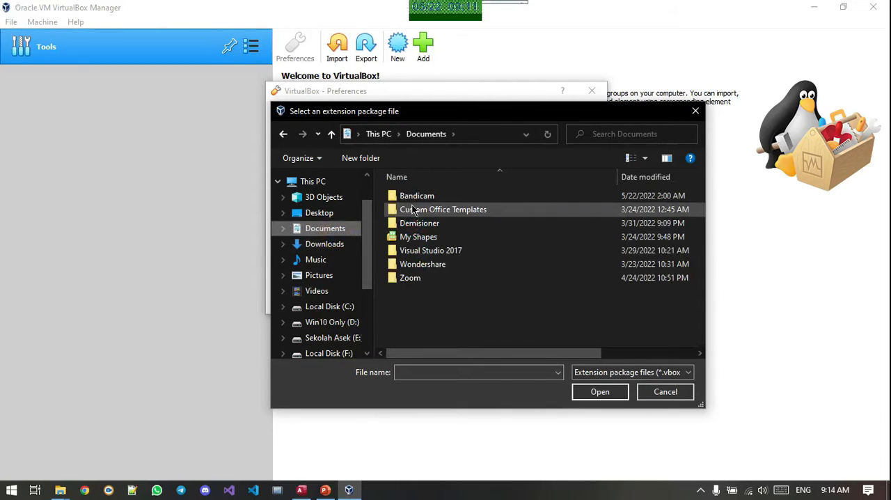
left_click(340, 214)
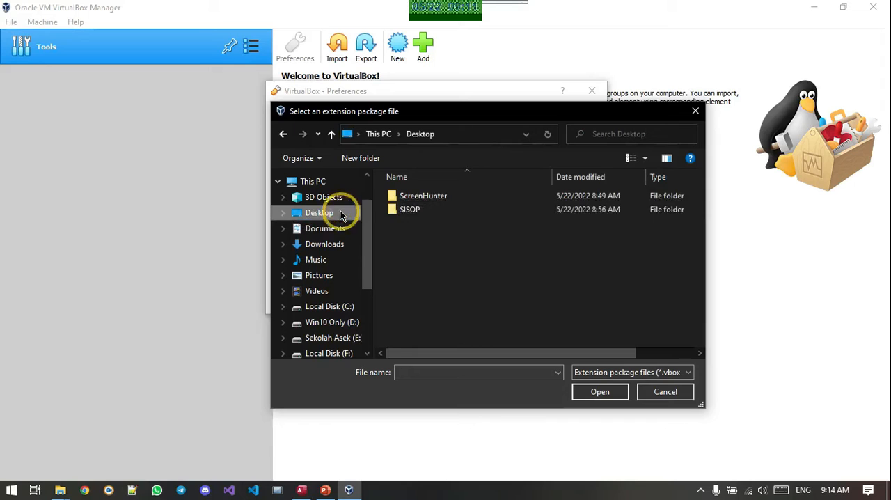
double_click(416, 210)
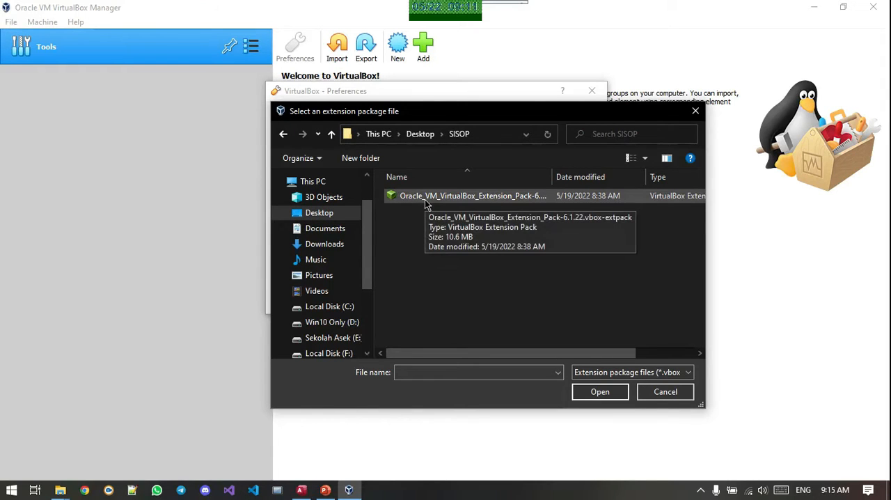
left_click(466, 200)
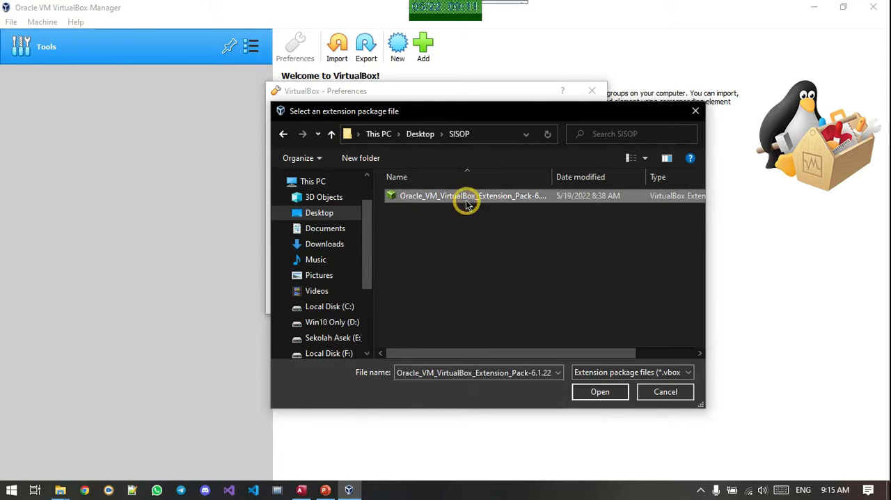
left_click(599, 391)
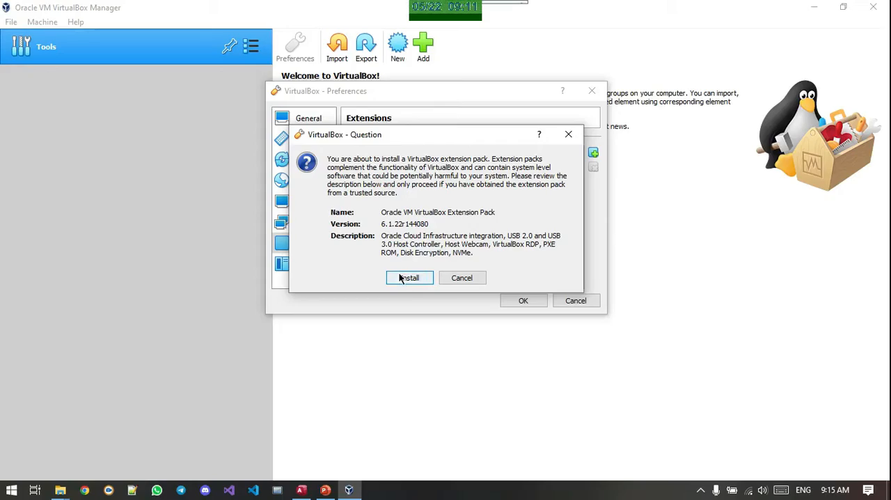
Install the Oracle VM VirtualBox Extension Pack, agree to its license, and confirm the preferences
left_click(407, 278)
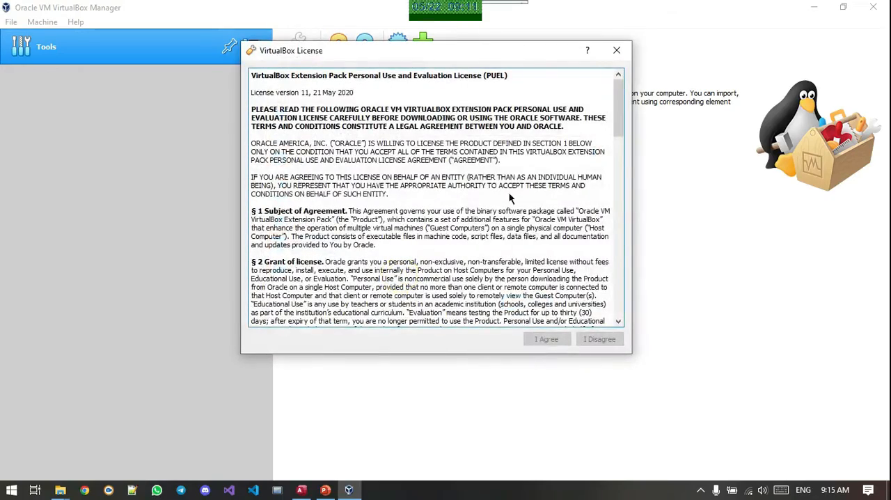
scroll(517, 189, "down", 10)
scroll(517, 188, "down", 15)
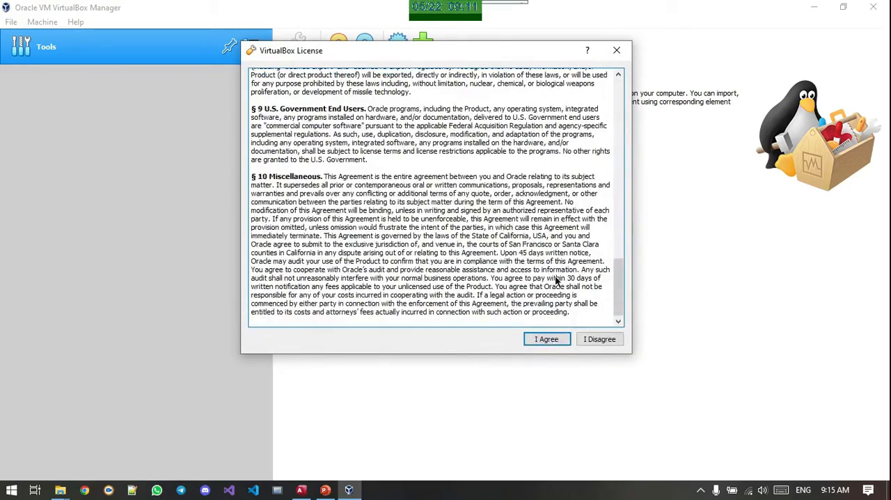
left_click(547, 339)
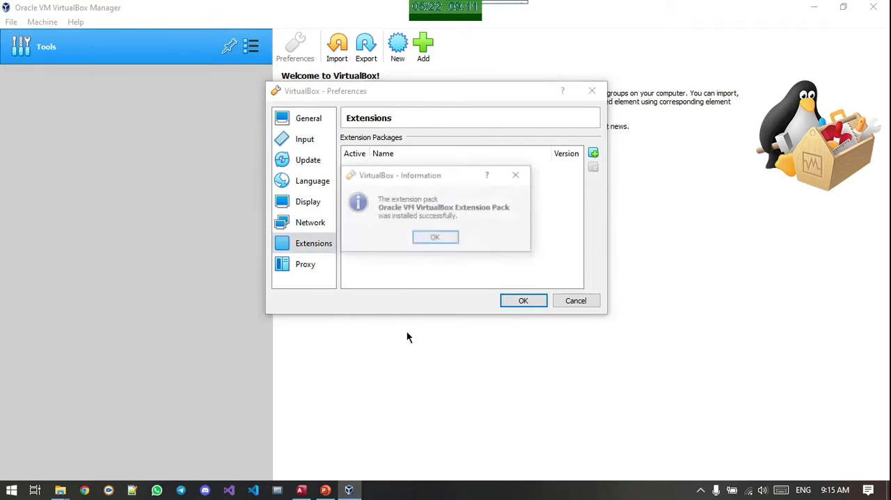
left_click(451, 241)
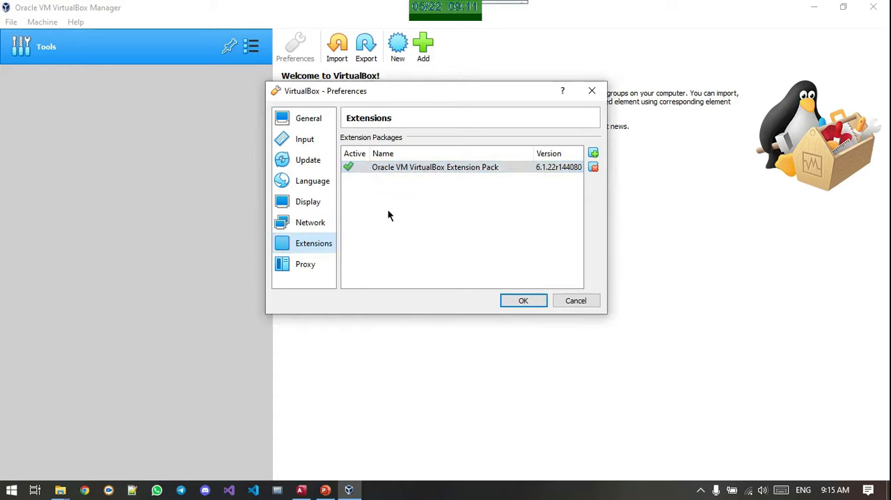
left_click(415, 210)
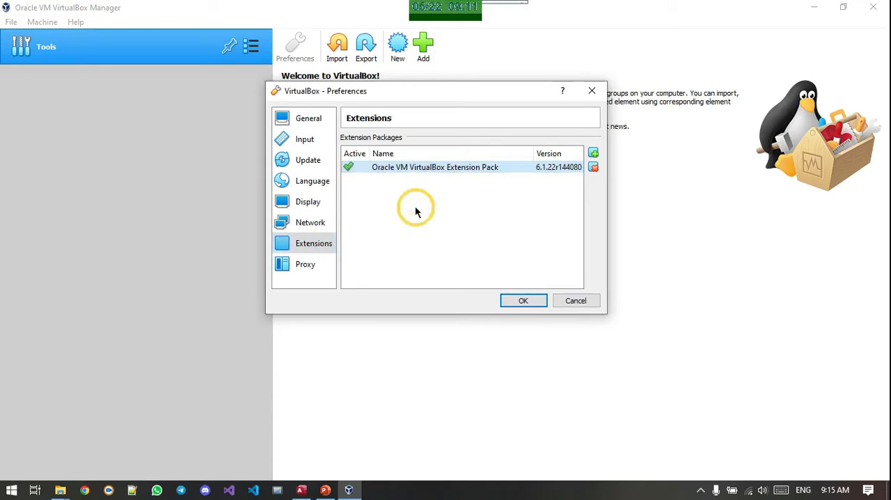
left_click(532, 301)
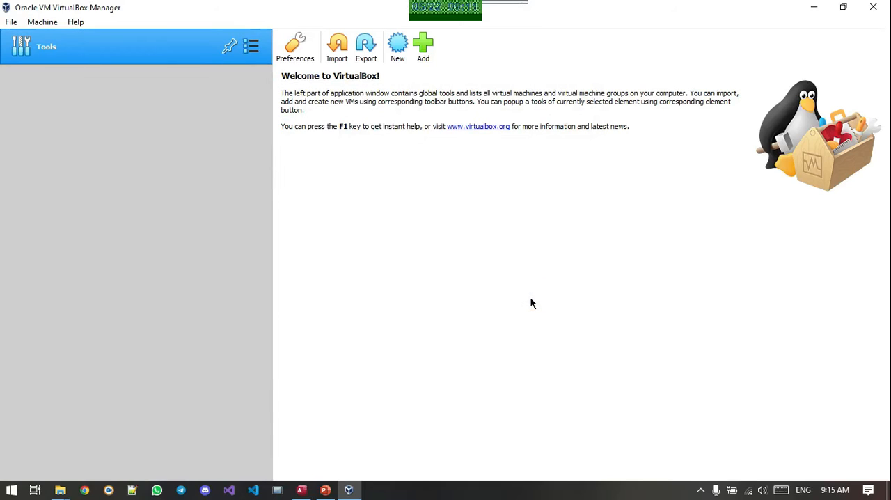
Start creating a new virtual machine named W XP with Microsoft Windows as its type
left_click(396, 47)
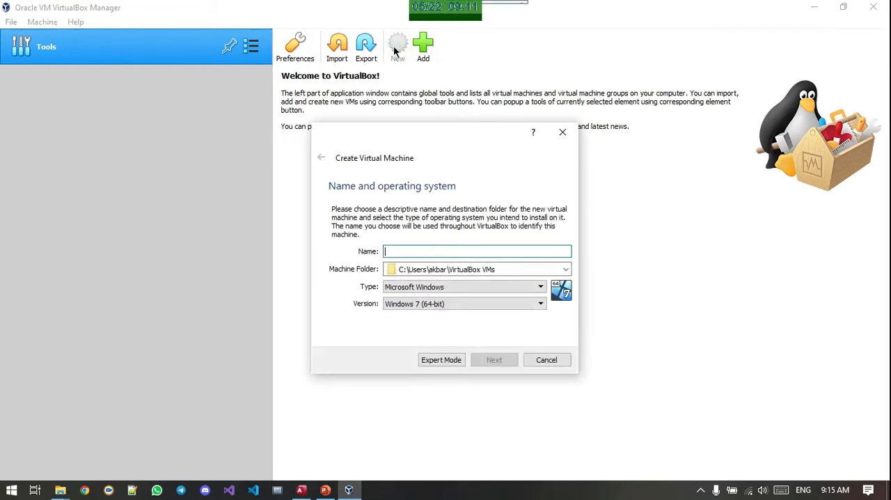
left_click(456, 247)
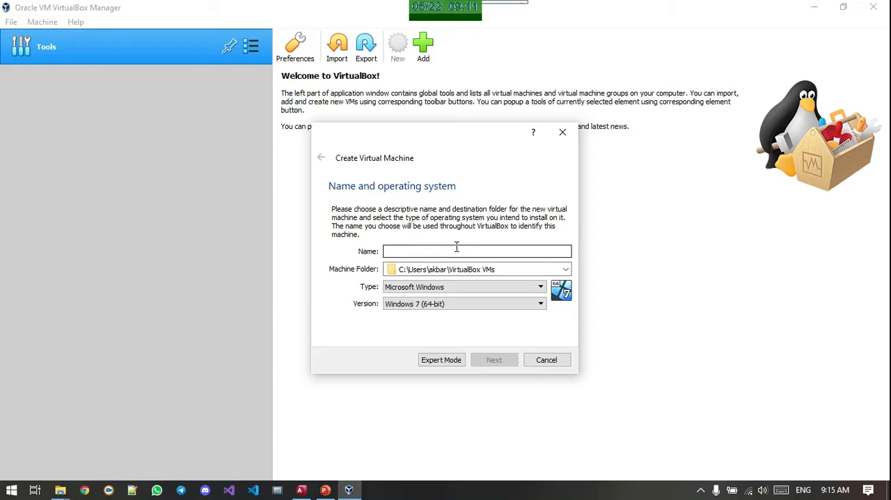
type("W")
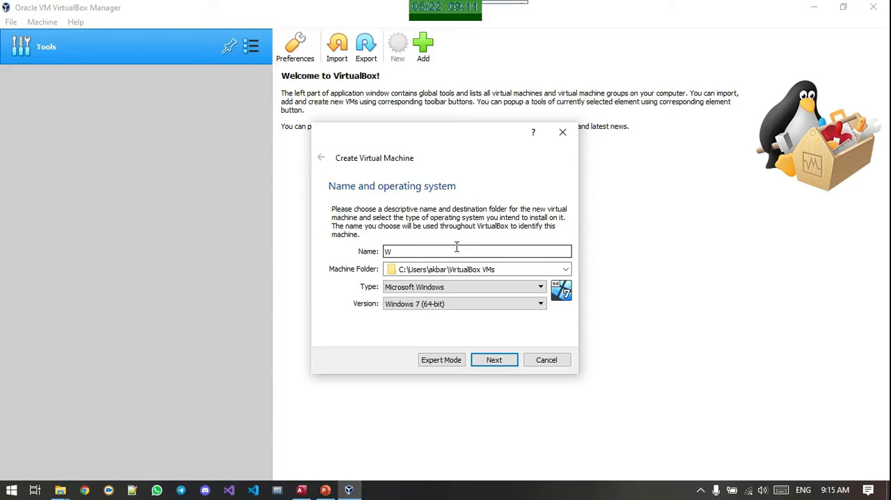
type(" XP")
left_click(465, 287)
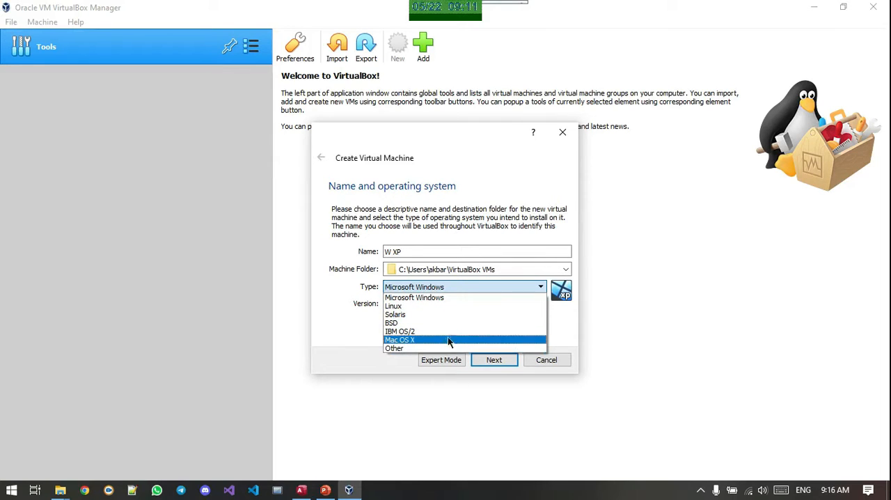
left_click(462, 298)
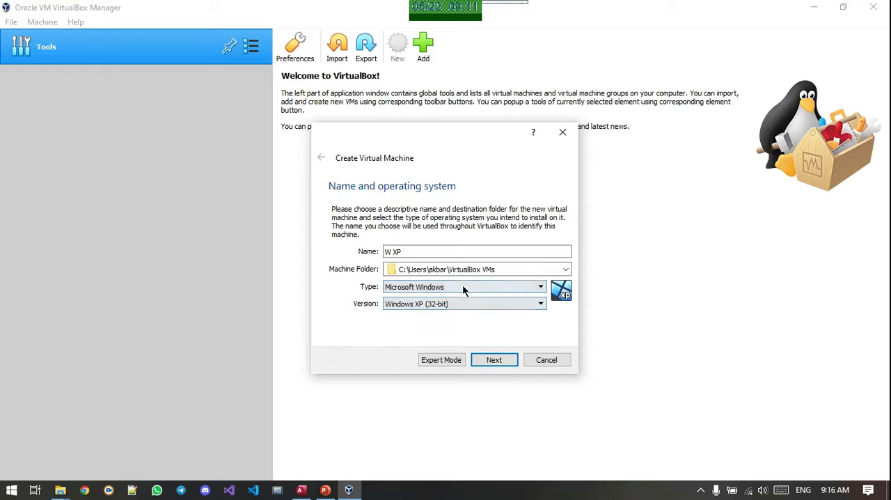
Choose Windows XP (32-bit) as the virtual machine's version and continue to the memory size settings
left_click(460, 304)
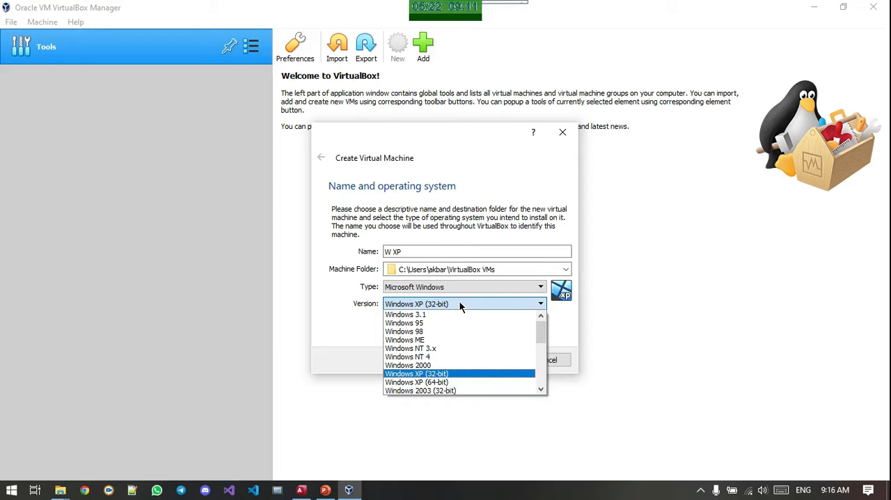
left_click(459, 304)
left_click(460, 304)
scroll(520, 380, "down", 6)
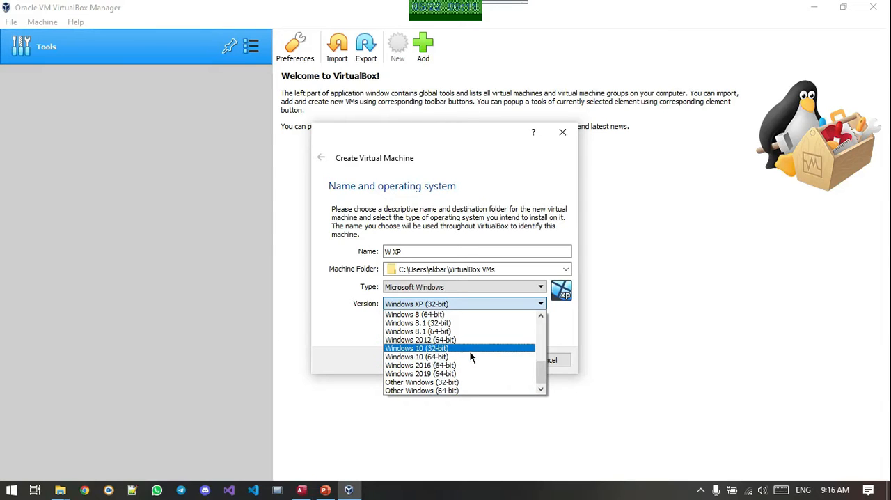
scroll(470, 357, "up", 8)
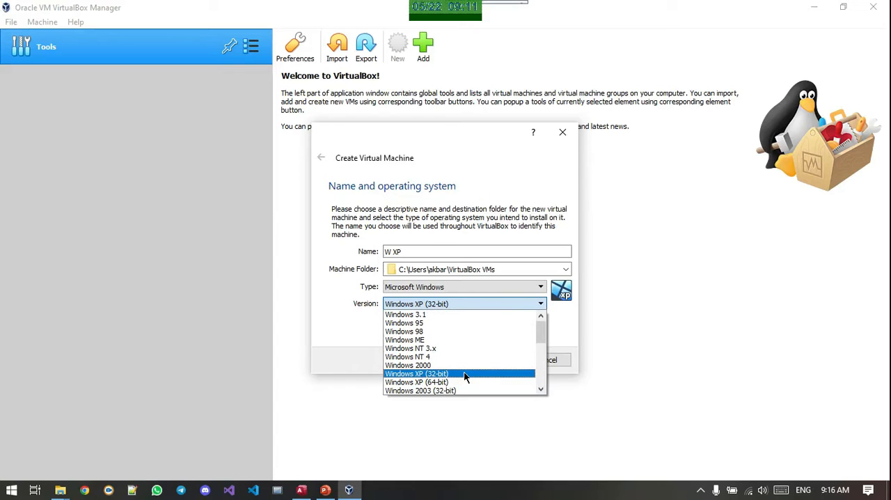
left_click(464, 374)
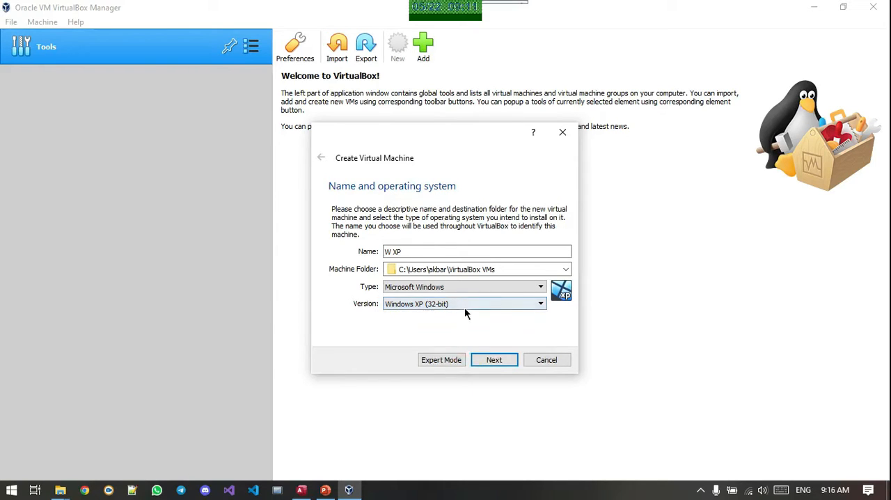
left_click(494, 361)
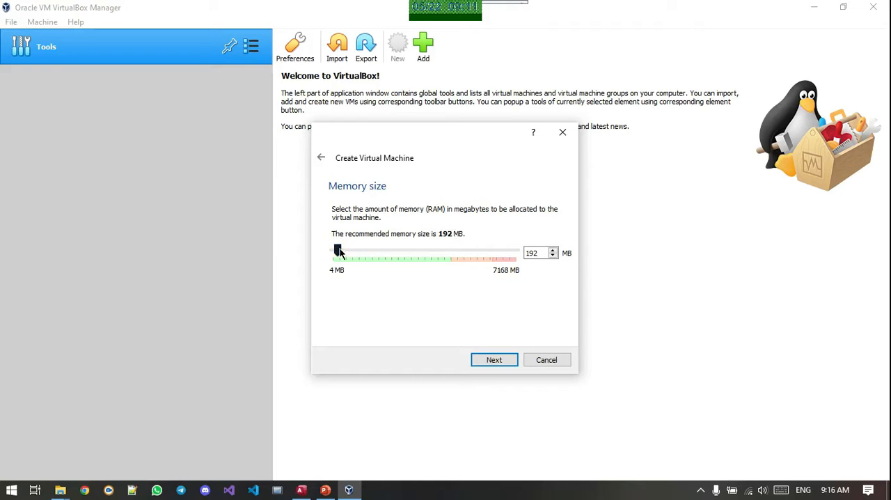
Set the virtual machine's memory size to 192 MB and continue to the hard disk options
left_click_drag(339, 252, 543, 288)
left_click_drag(513, 253, 428, 281)
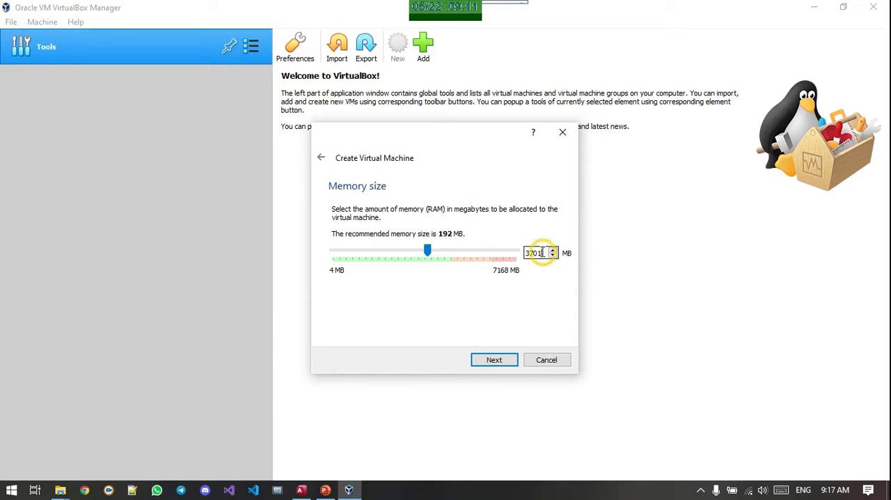
double_click(543, 253)
type("192")
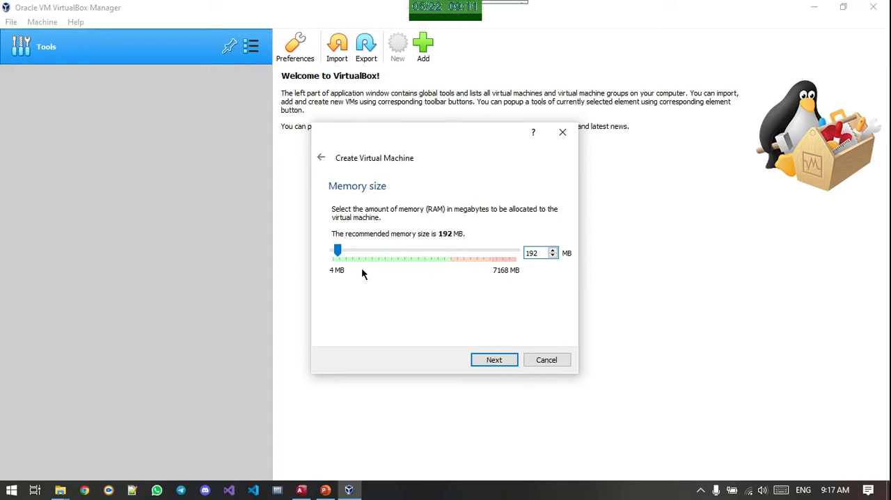
left_click(503, 361)
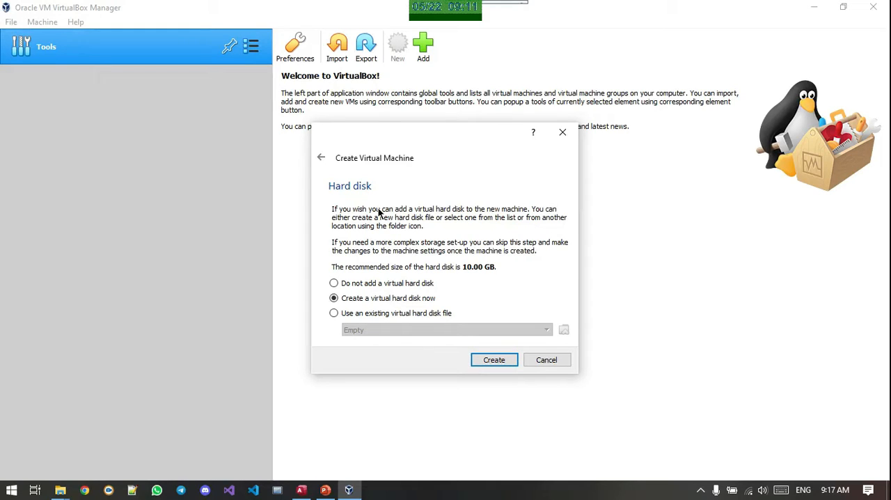
left_click(378, 314)
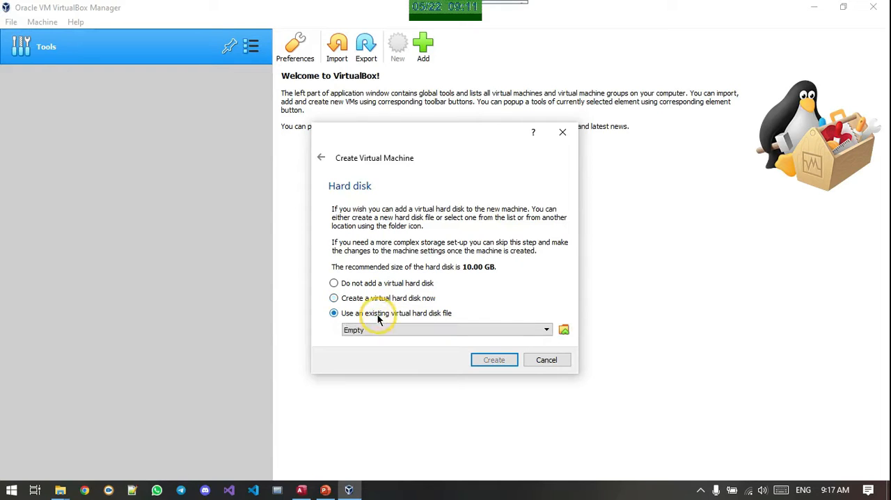
left_click(496, 331)
left_click(505, 333)
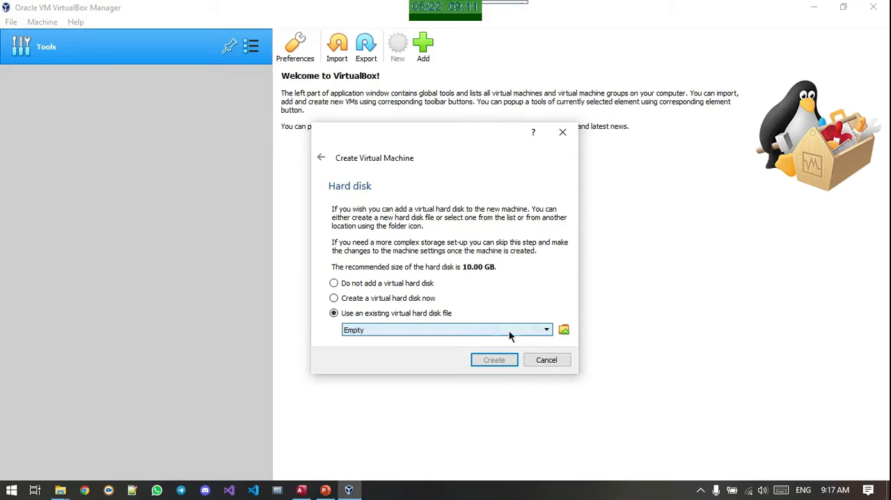
left_click(563, 331)
left_click(306, 214)
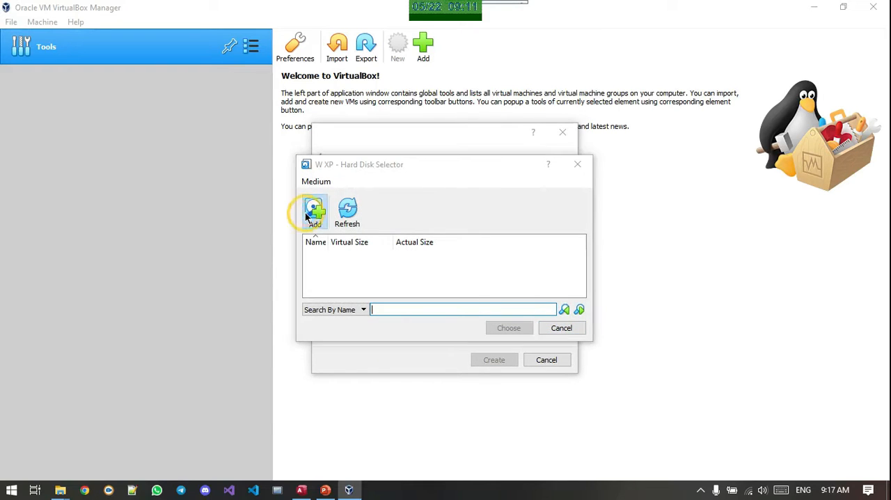
left_click(728, 154)
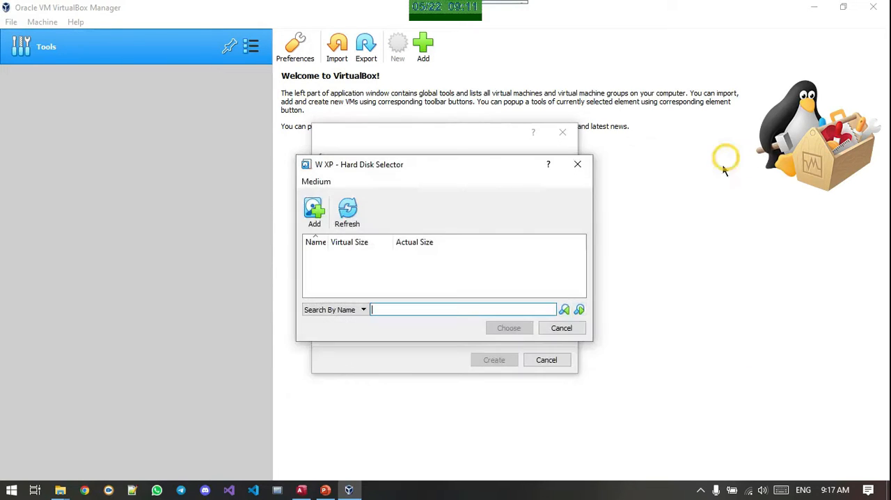
left_click(561, 328)
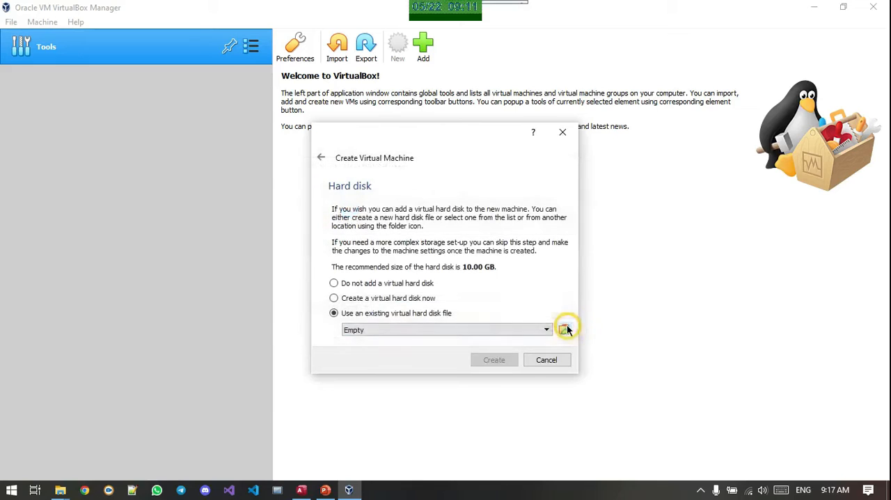
Create a new dynamically allocated VDI virtual hard disk of 7.04 GB in the default location for the machine
left_click(377, 297)
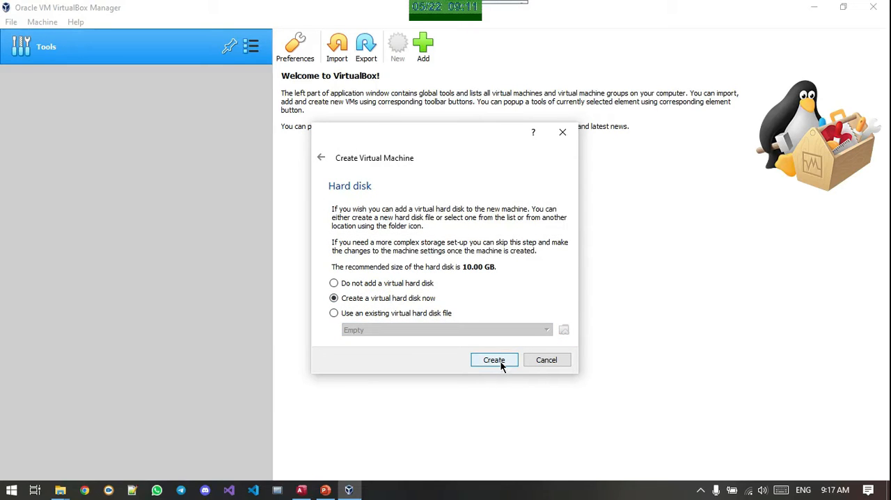
left_click(498, 361)
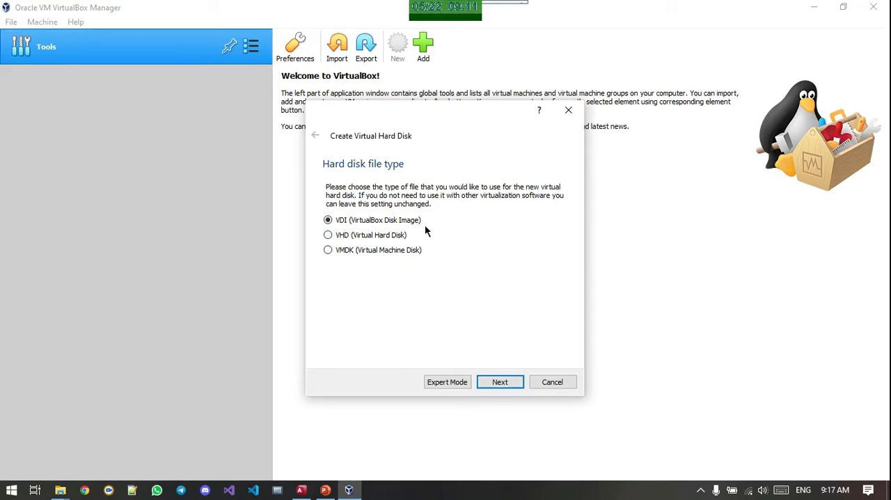
left_click(514, 382)
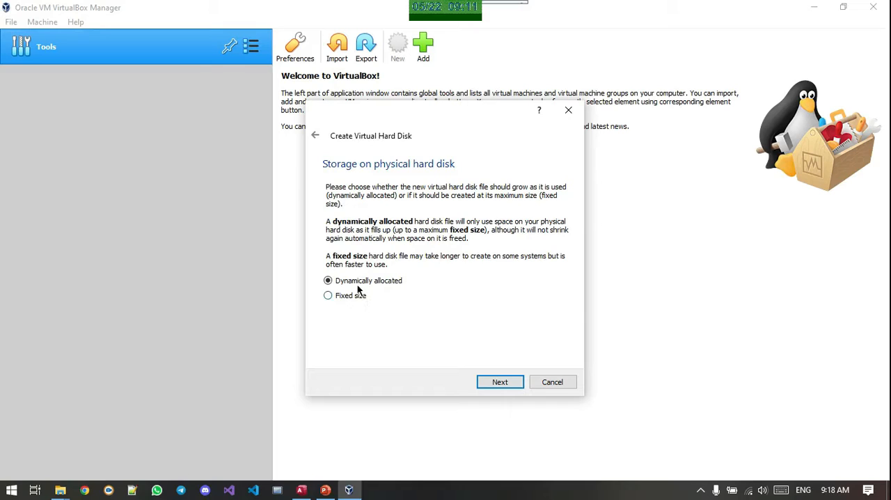
left_click(503, 384)
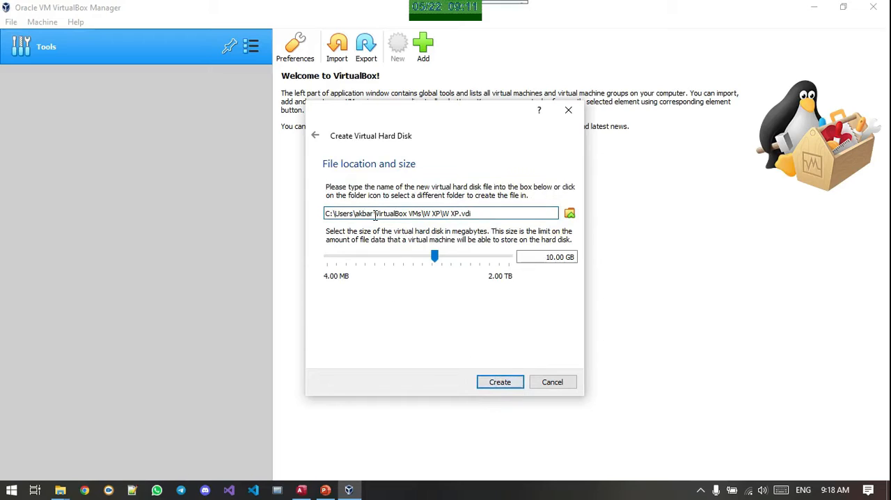
mouse_move(434, 258)
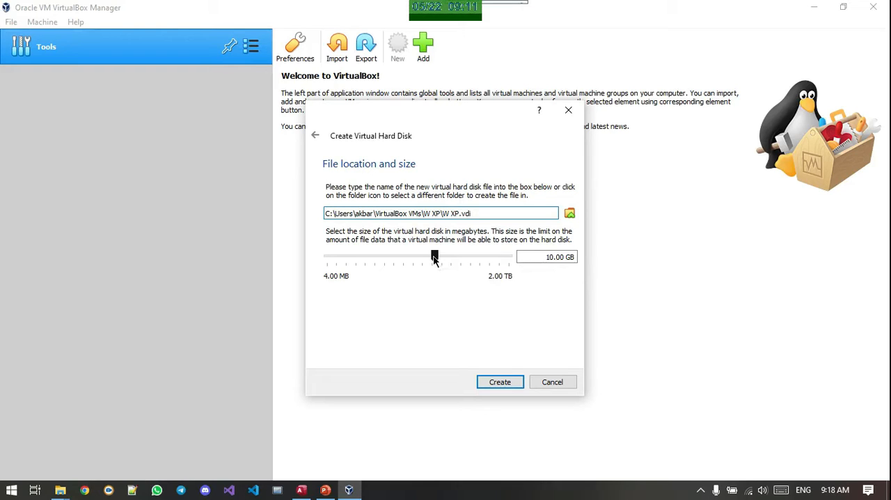
left_click_drag(433, 257, 430, 257)
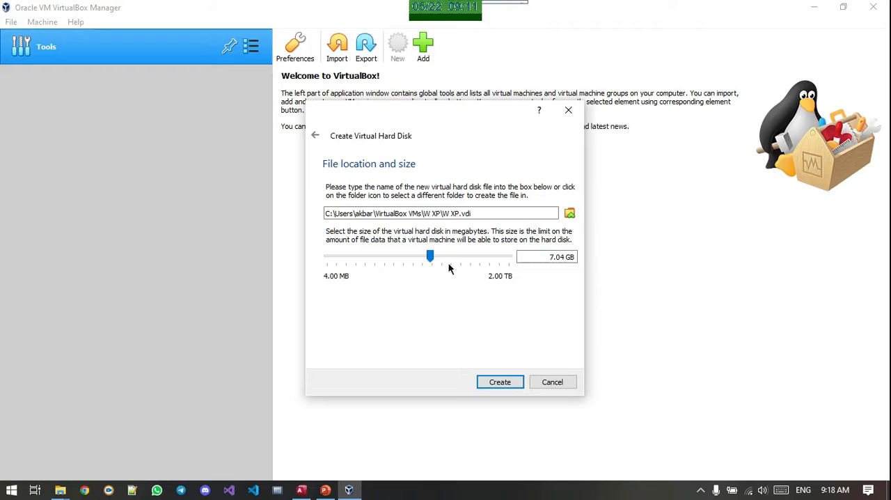
left_click(498, 383)
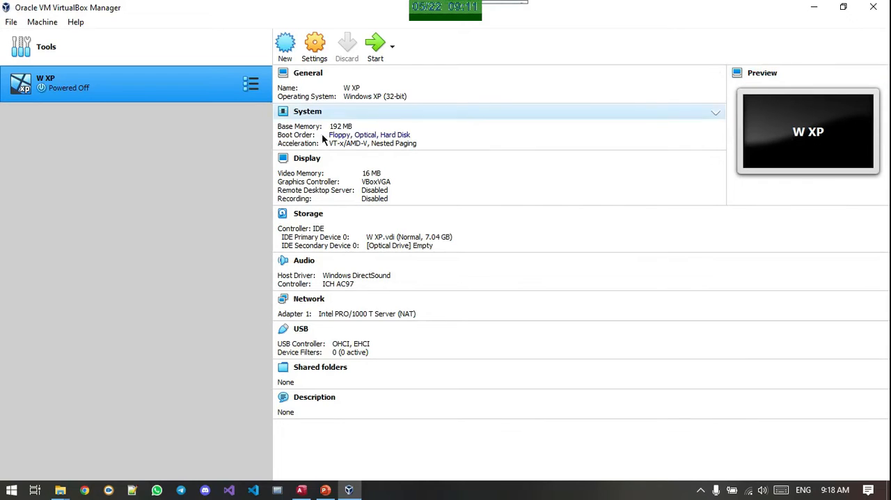
Start the W XP machine with miniXP.iso from the desktop's SISOP folder as its start-up disk
left_click(379, 40)
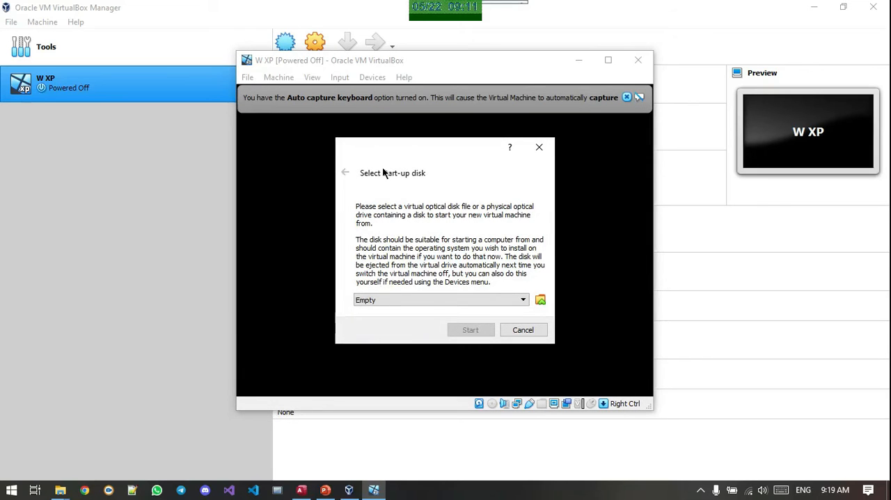
left_click(511, 301)
left_click(522, 299)
left_click(540, 300)
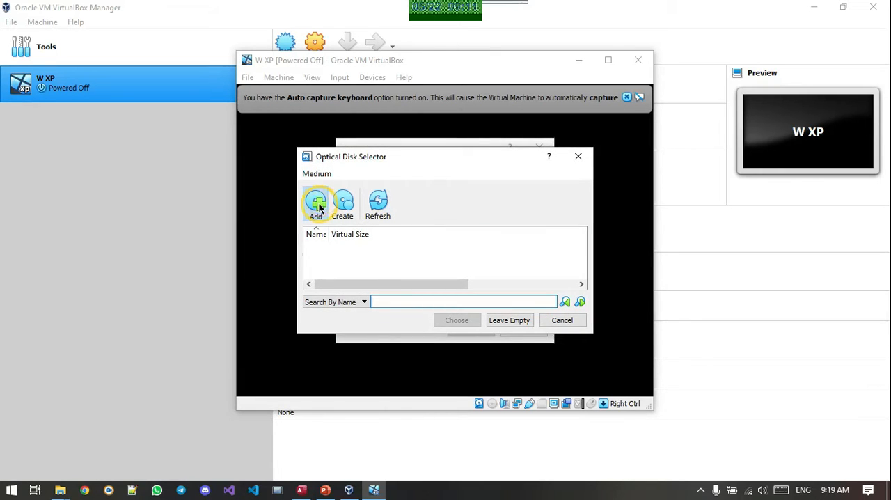
left_click(316, 205)
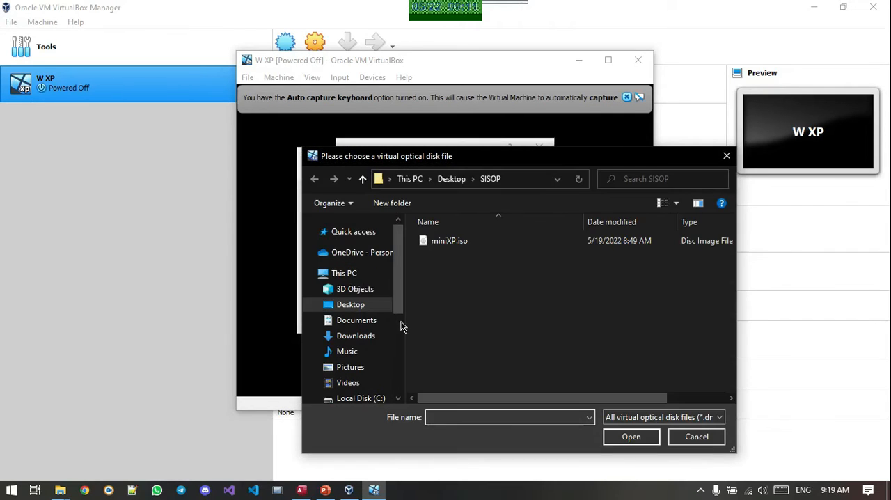
double_click(459, 244)
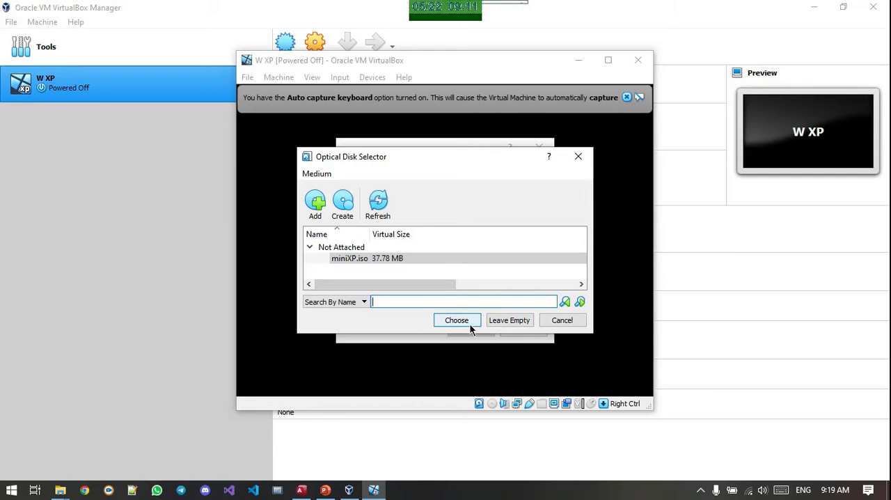
left_click(470, 326)
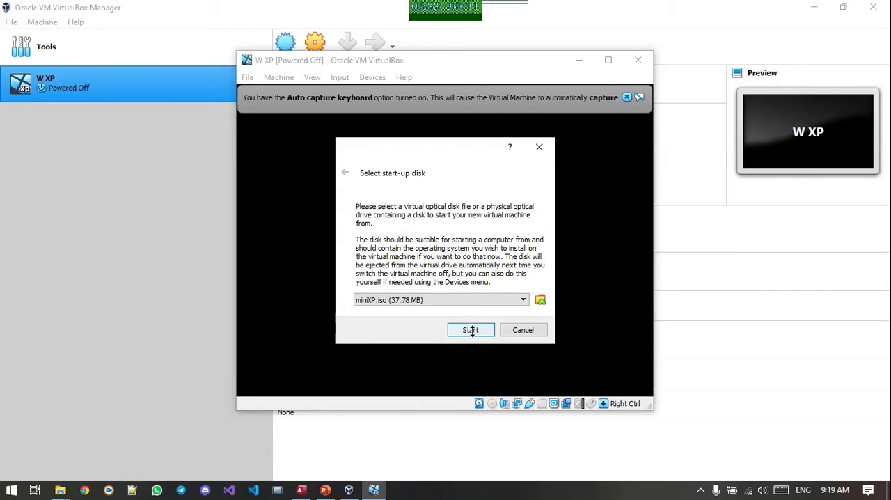
left_click(472, 330)
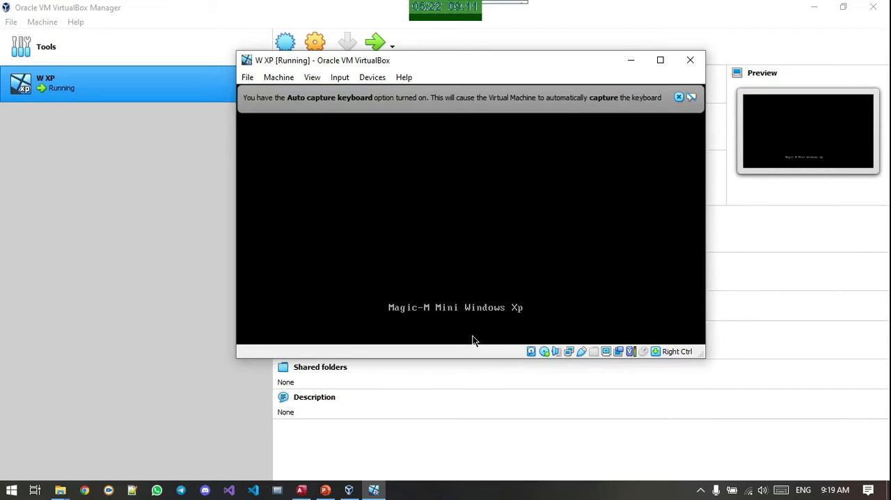
Dismiss the keyboard capture and mouse pointer integration notices in the running W XP machine while it boots
left_click(679, 97)
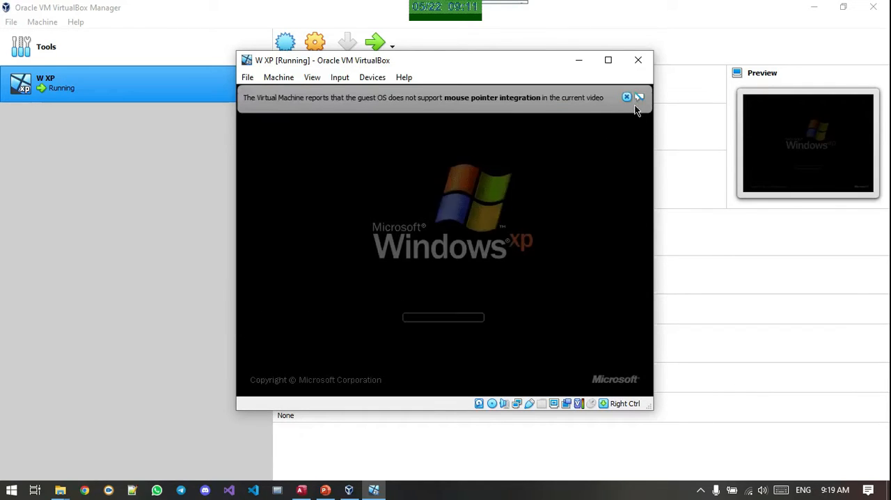
left_click(639, 98)
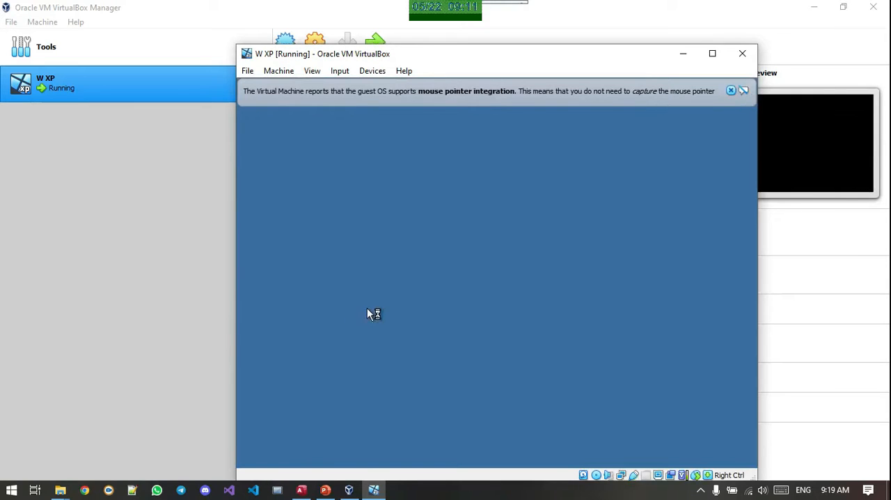
left_click(730, 90)
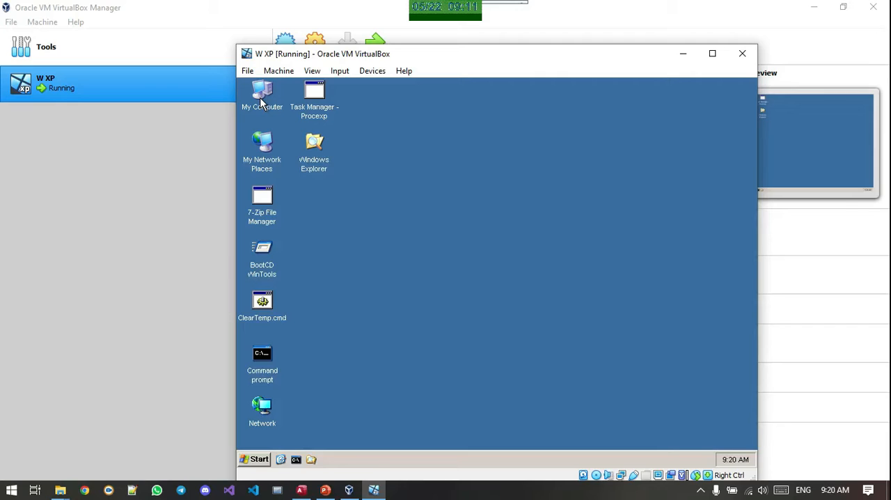
Review the guest desktop's display properties for screen saver, appearance and resolution settings without changing them
right_click(477, 154)
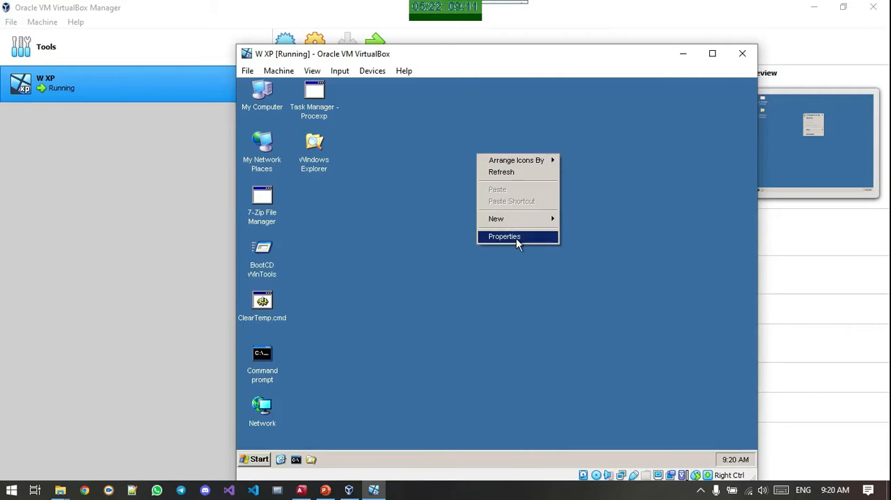
left_click(516, 238)
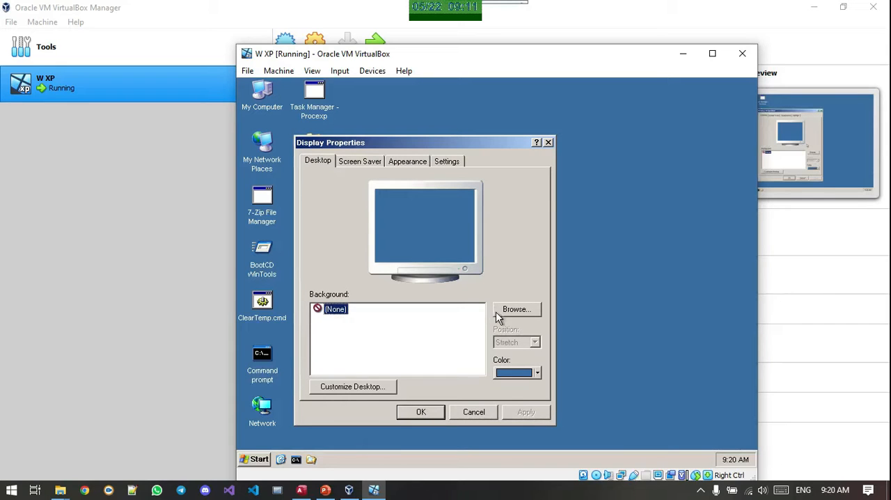
left_click(372, 161)
left_click(408, 161)
left_click(447, 161)
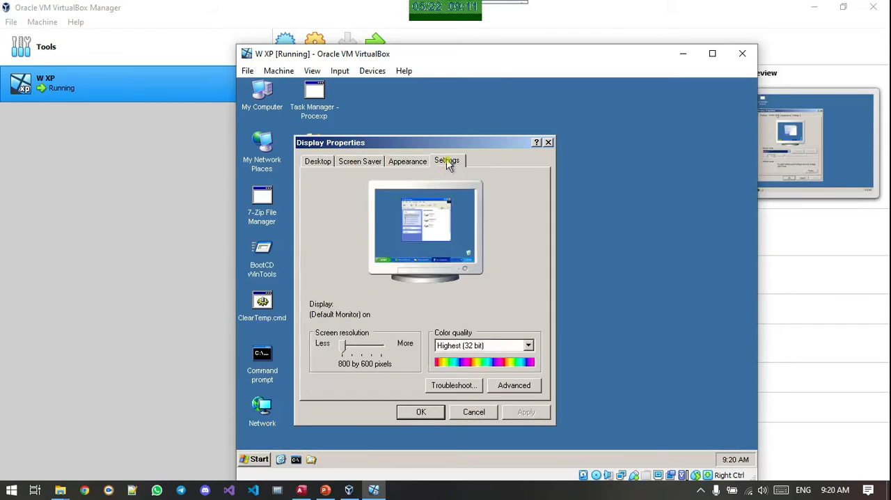
left_click(547, 144)
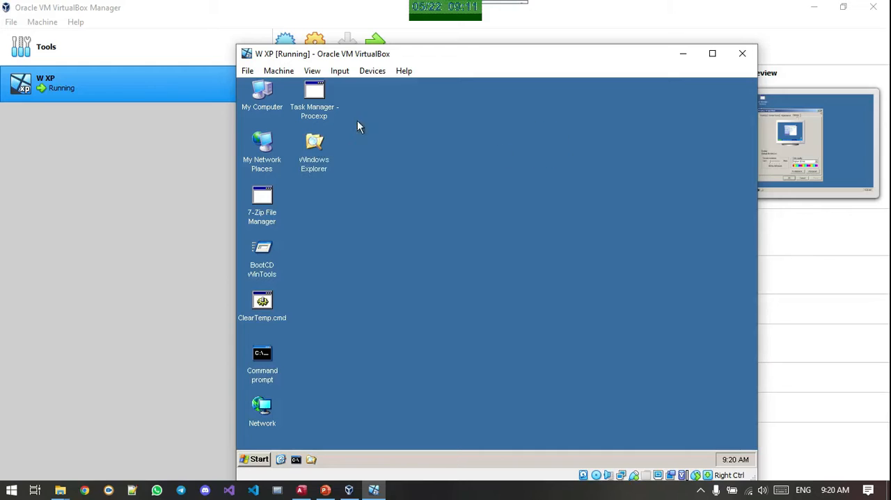
Examine the drives in the guest's My Computer, view its file search options, and go up to the Desktop folder
double_click(263, 97)
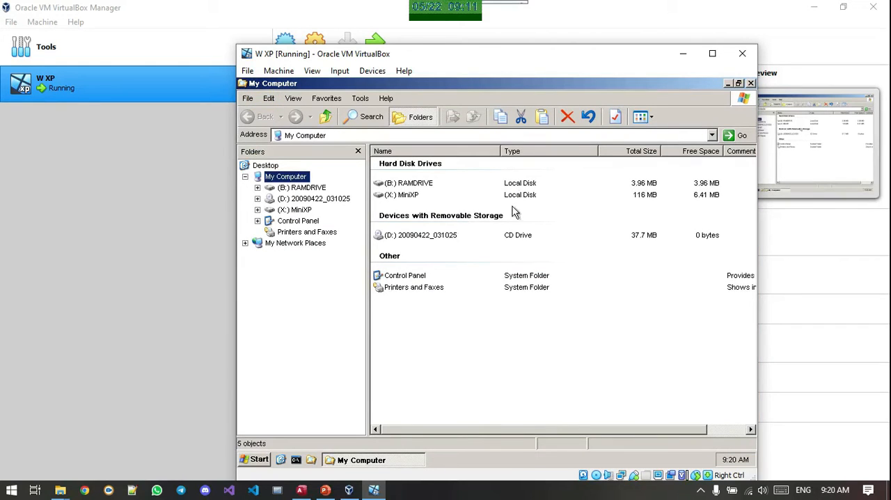
left_click(750, 84)
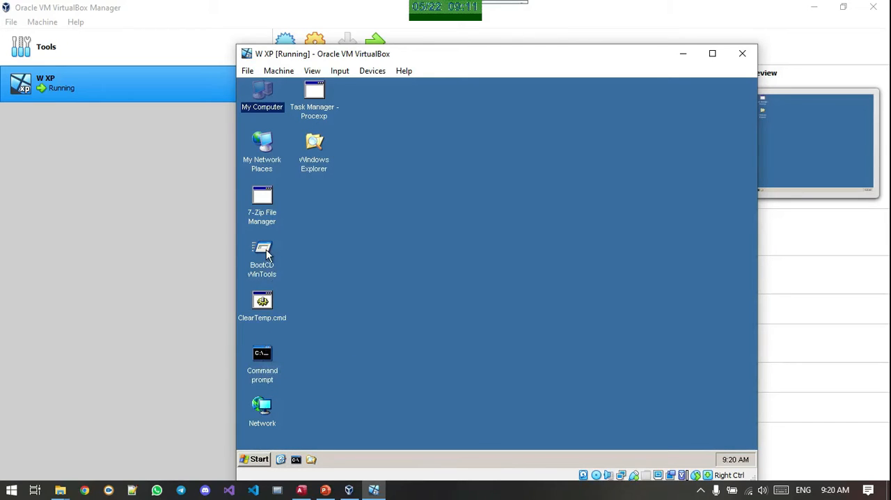
double_click(263, 94)
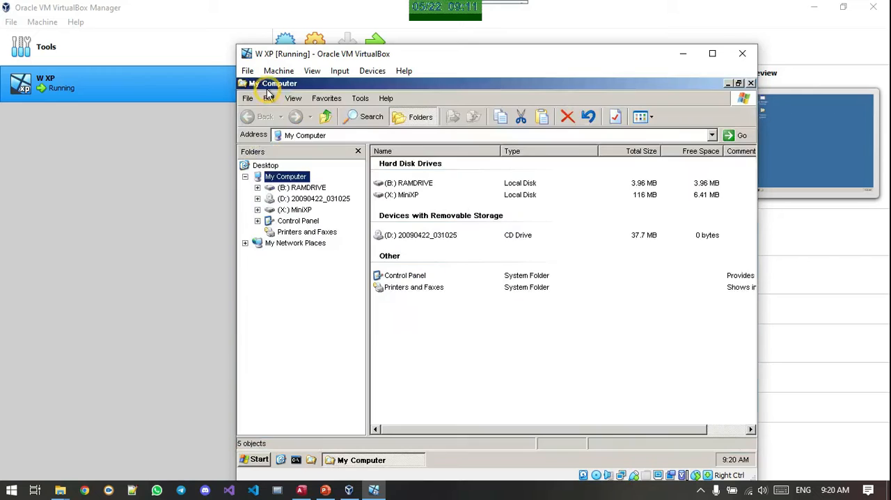
left_click(364, 117)
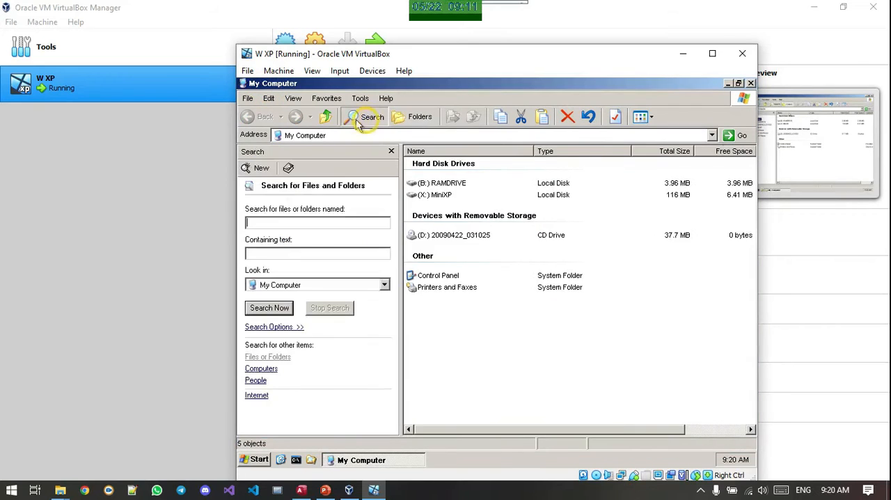
left_click(325, 116)
Scale Virtual Screen 1 of the running W XP machine to 125%
left_click(312, 72)
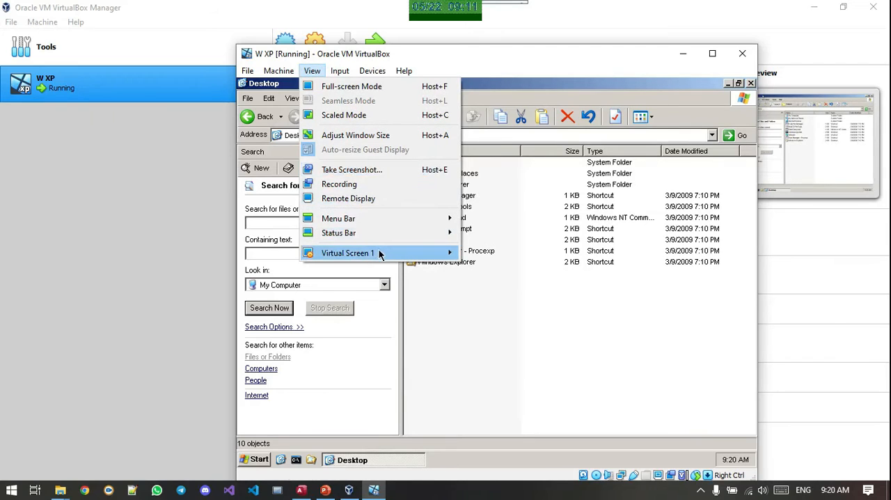
mouse_move(379, 253)
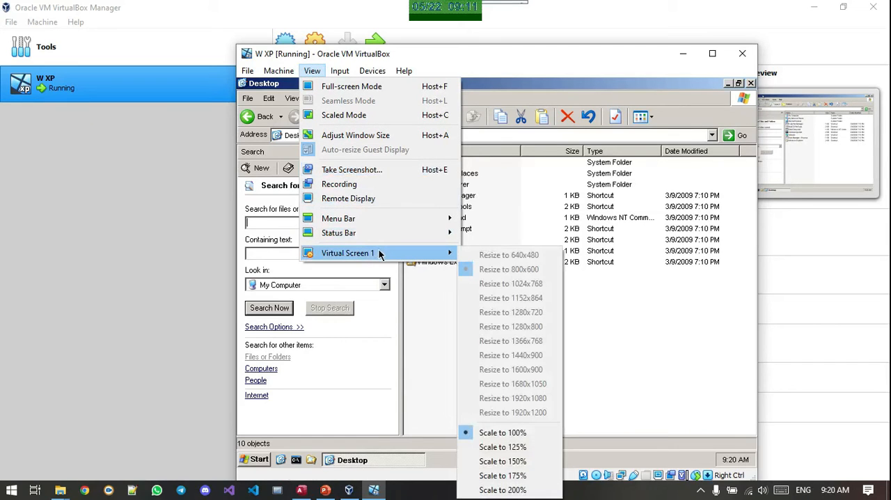
left_click(503, 447)
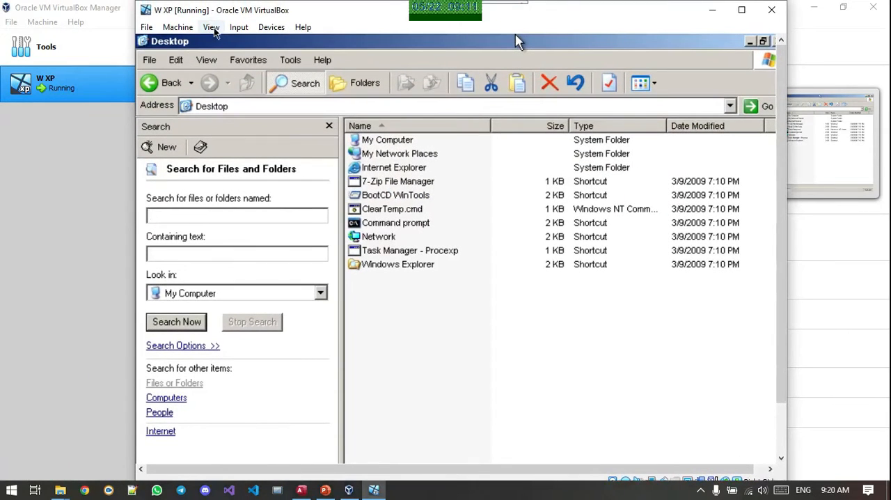
Switch the running W XP machine to full-screen mode and confirm the change
left_click(178, 27)
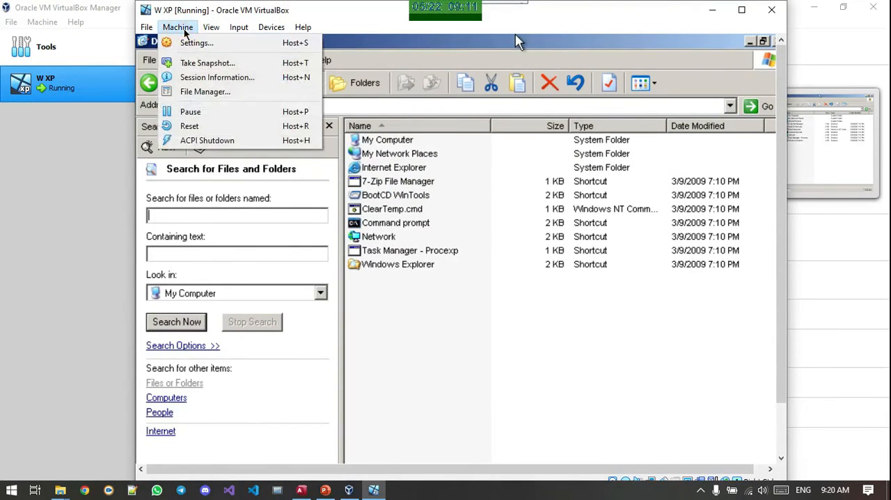
mouse_move(209, 33)
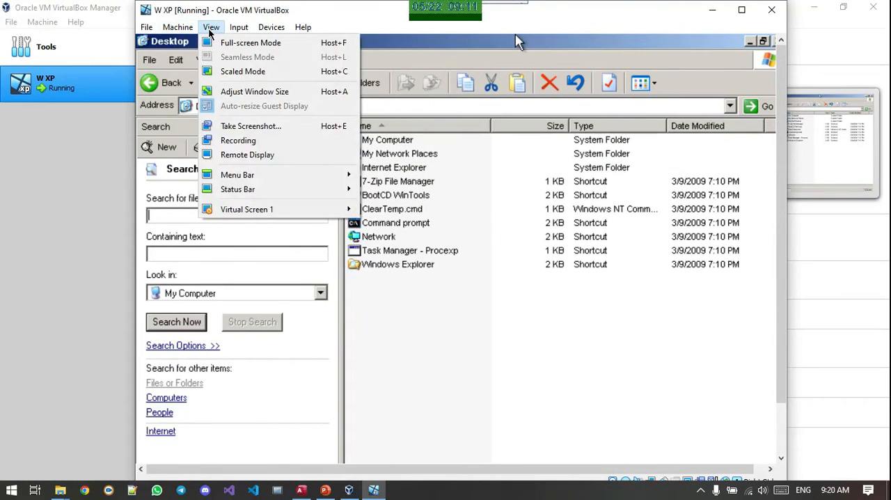
left_click(286, 43)
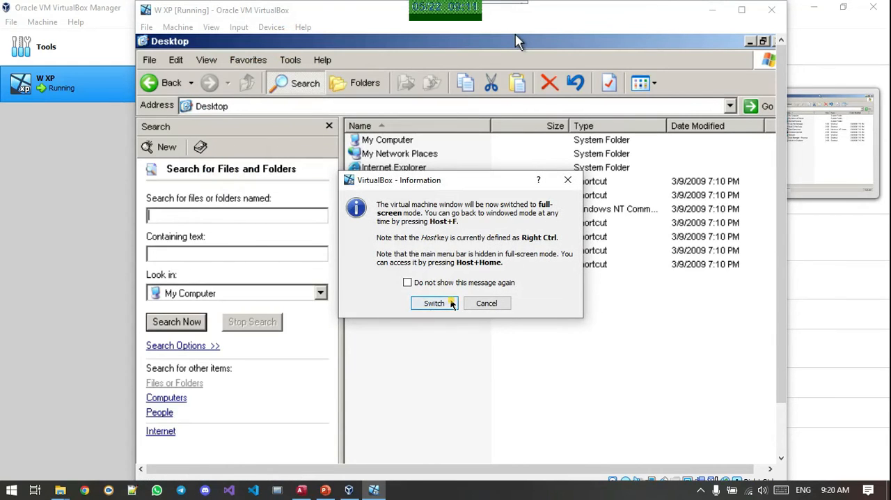
left_click(434, 304)
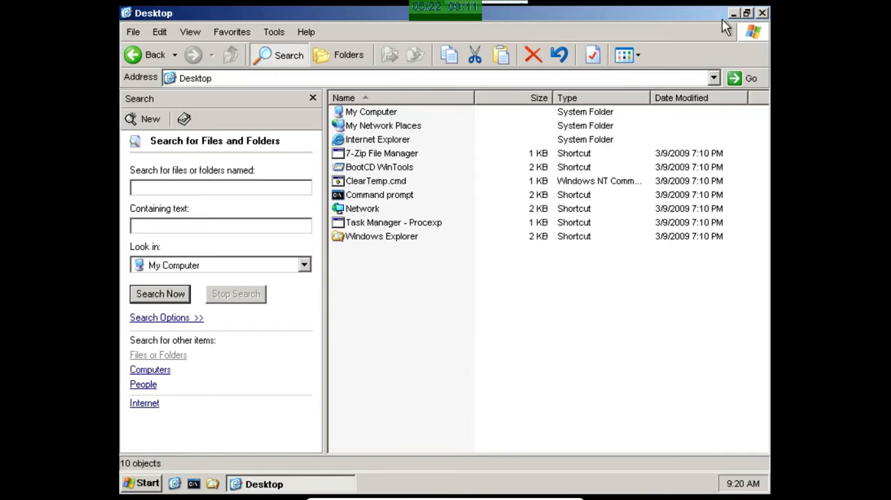
Close the guest's Desktop folder window and shut down Windows XP in the virtual machine
left_click(761, 16)
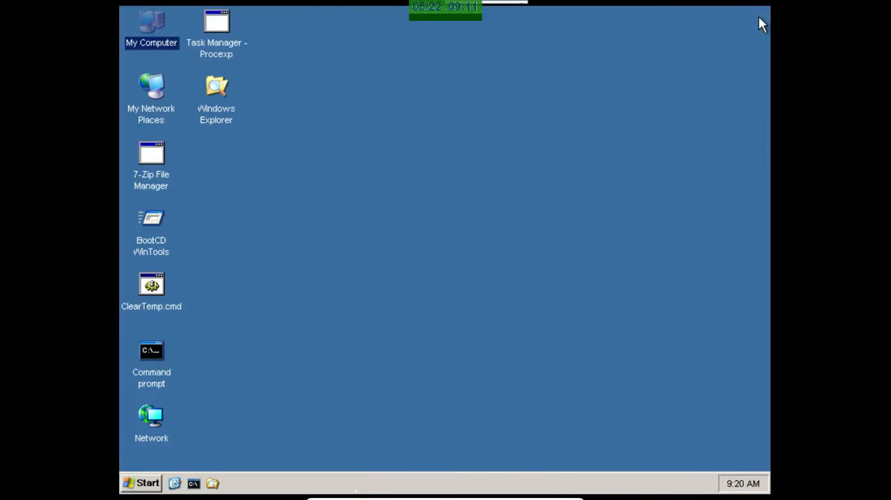
left_click(141, 482)
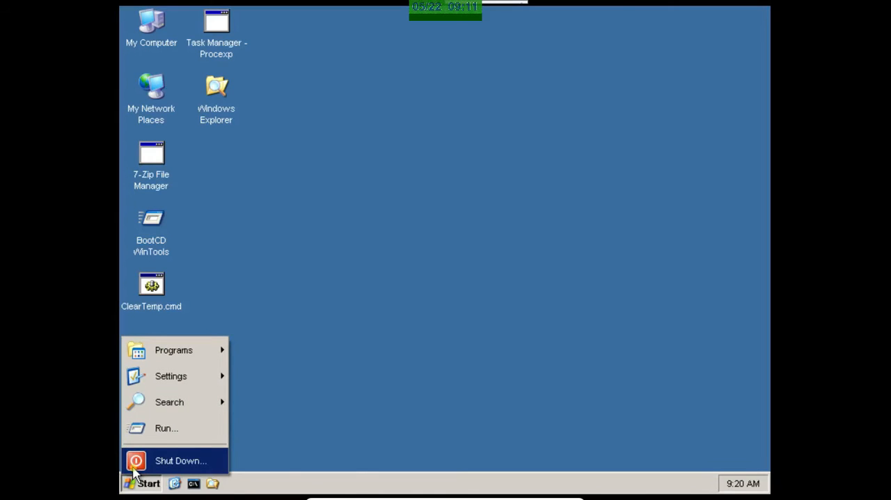
left_click(134, 466)
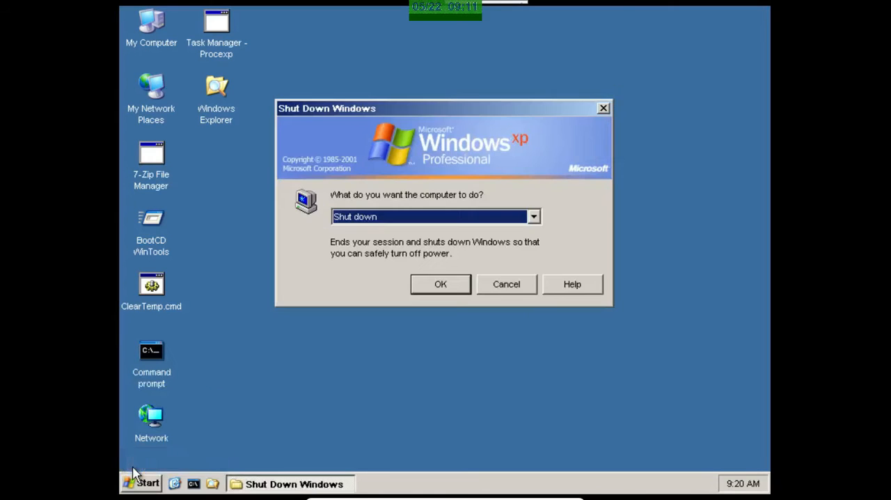
left_click(411, 216)
left_click(414, 216)
left_click(428, 282)
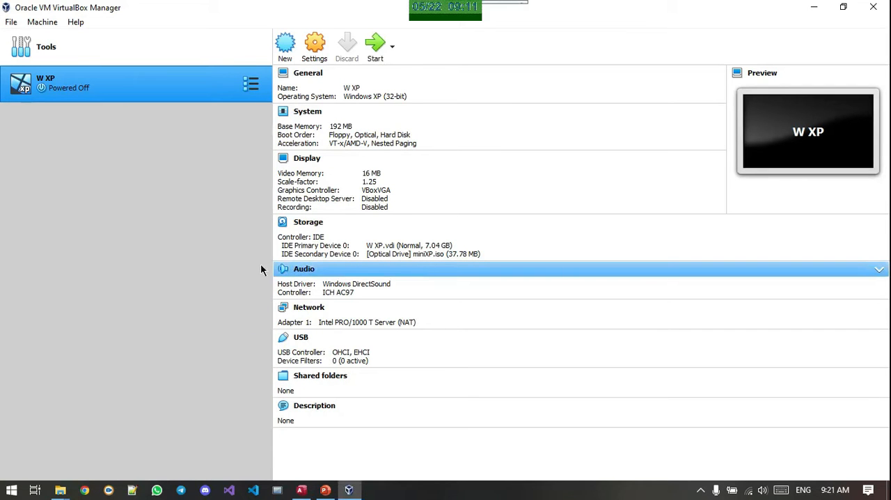
Start a virtual appliance import, view the Oracle Cloud Infrastructure source option, and set the source to Local File System
left_click(11, 21)
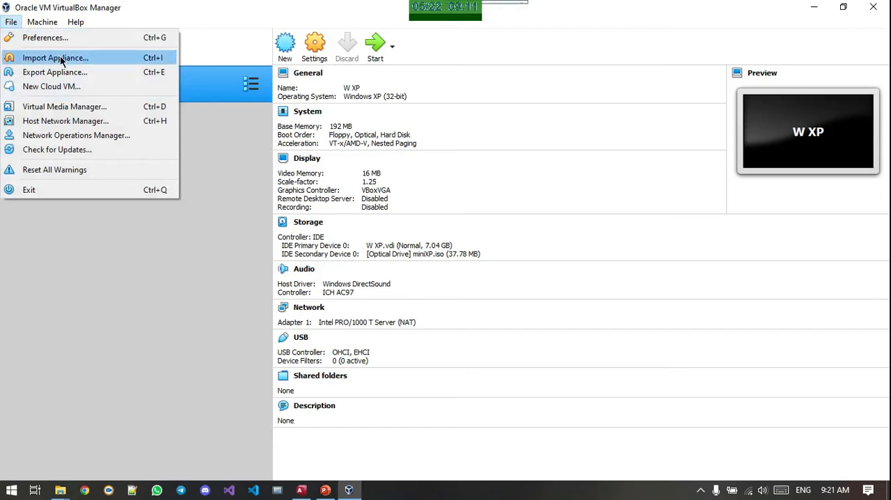
left_click(60, 59)
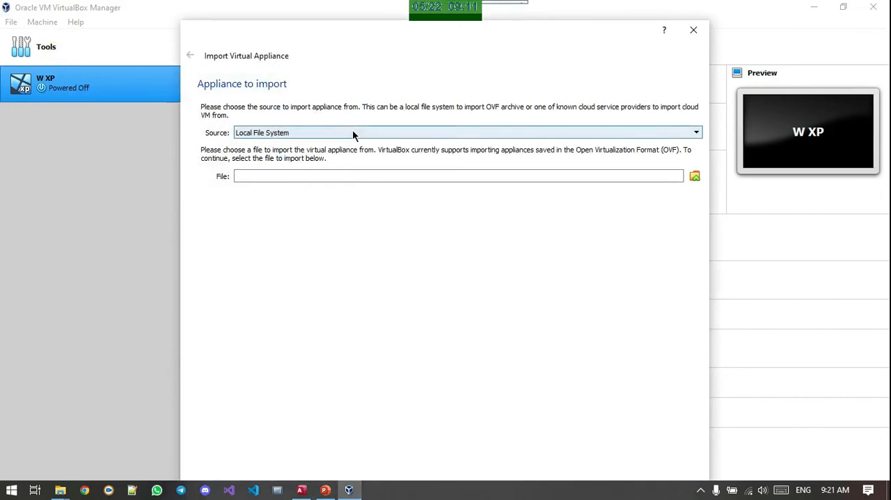
left_click(352, 131)
left_click(352, 130)
left_click(352, 130)
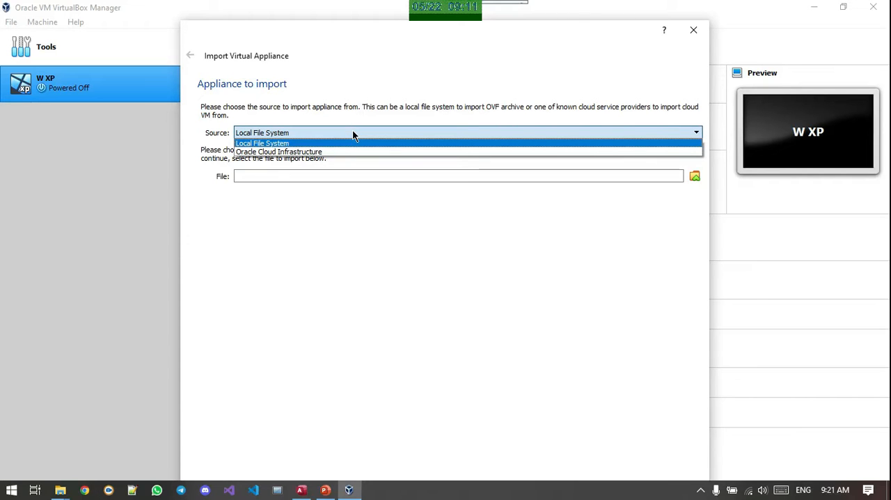
left_click(325, 143)
left_click(324, 131)
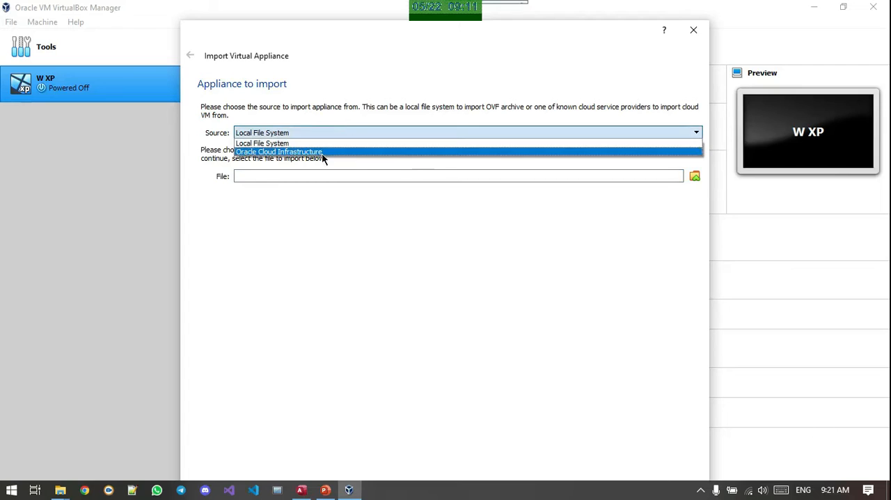
left_click(323, 154)
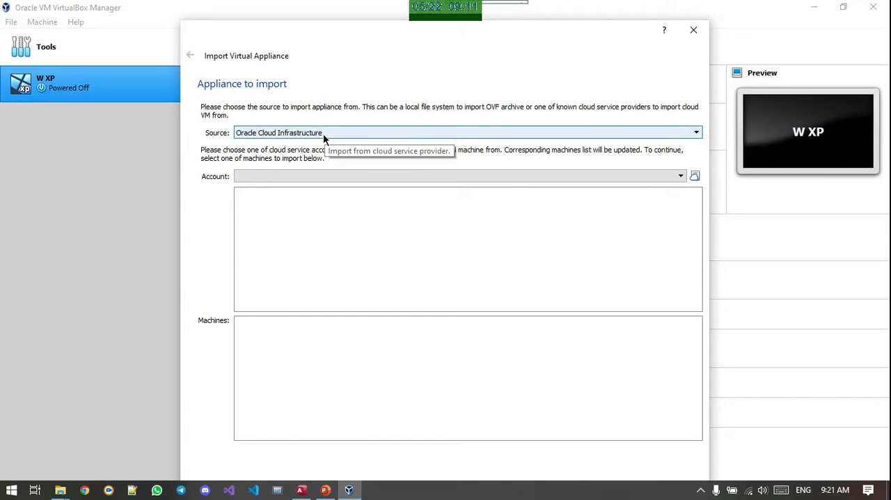
left_click(323, 133)
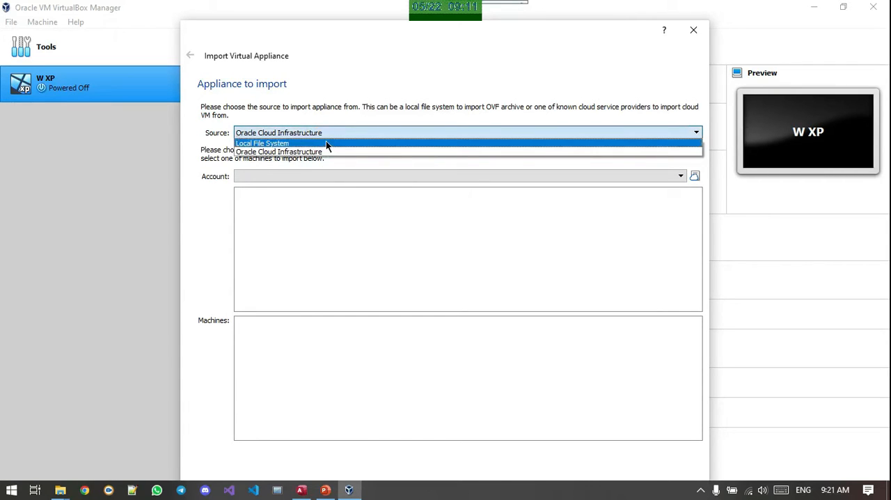
left_click(326, 142)
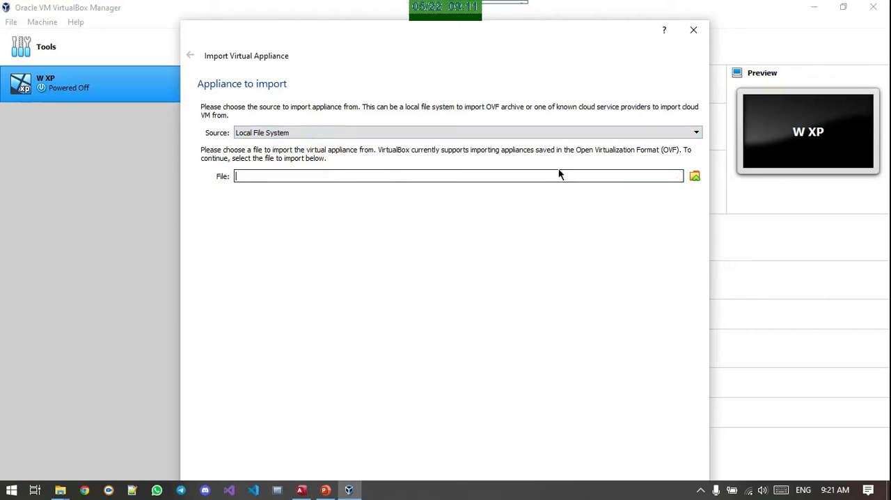
Choose PC.ova from the desktop's SISOP folder as the appliance file and continue to the appliance settings
left_click(694, 180)
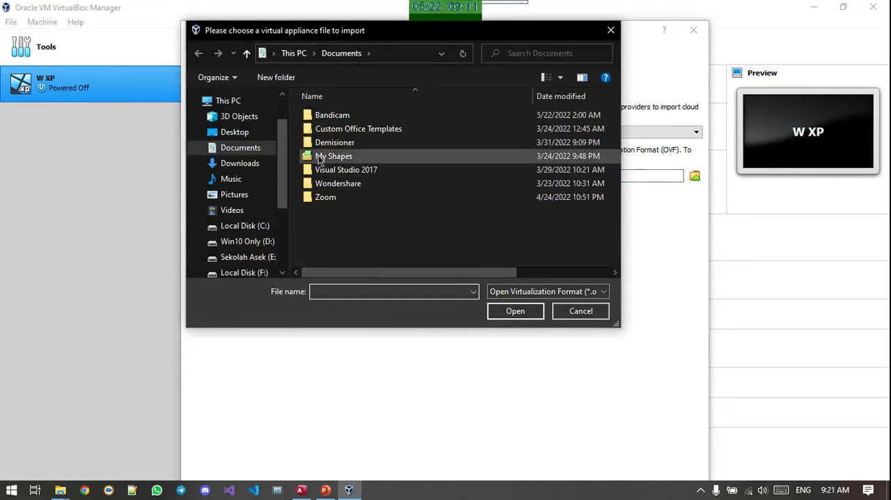
left_click(251, 136)
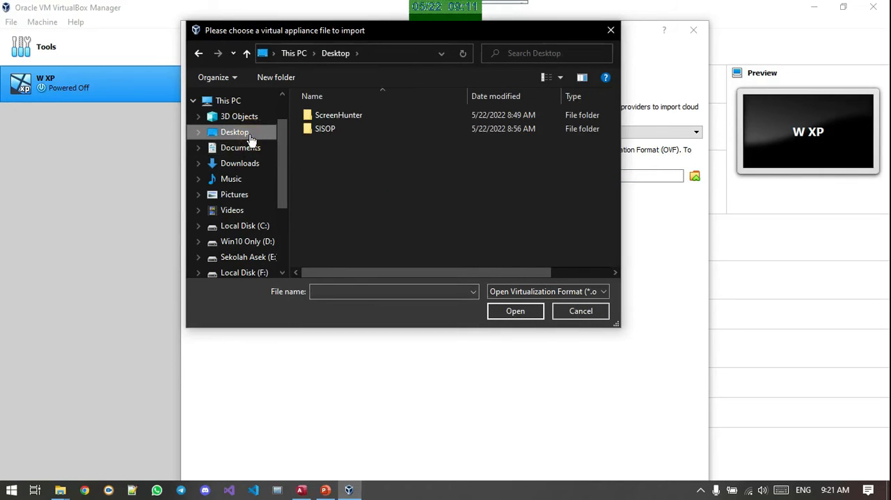
double_click(334, 130)
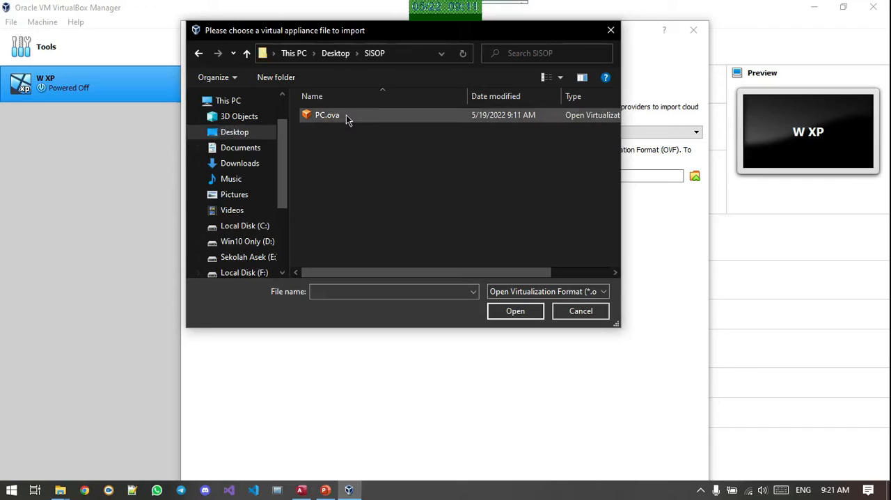
double_click(346, 114)
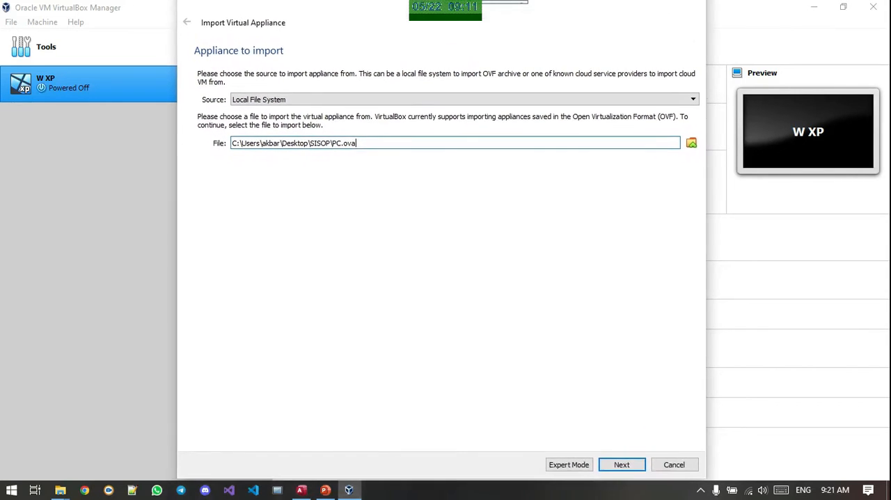
left_click_drag(451, 42, 436, 84)
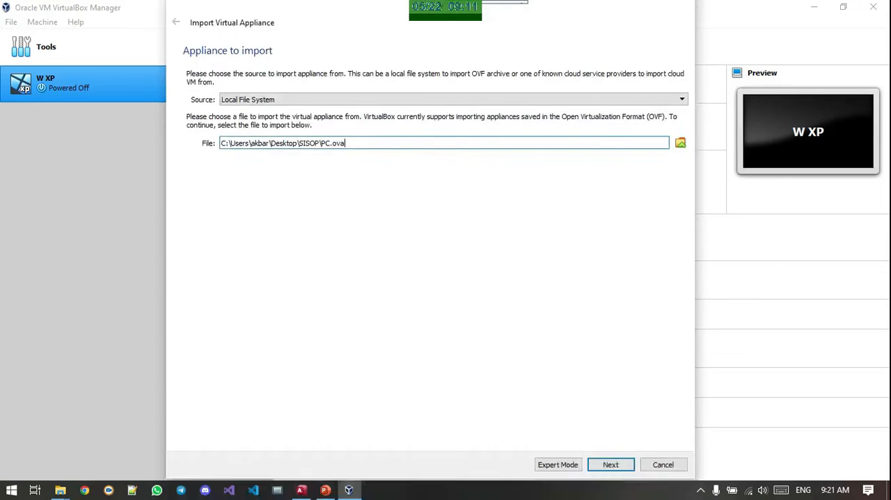
left_click(613, 465)
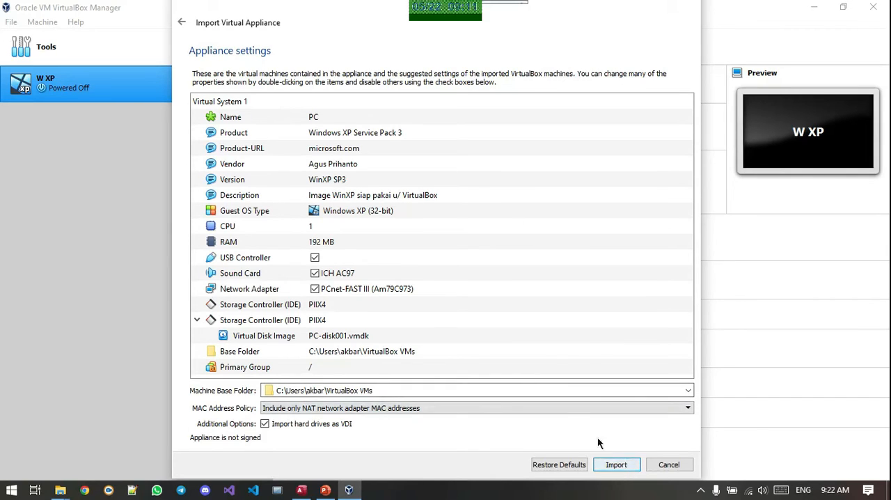
Keep the MAC address policy that includes only NAT network adapter addresses and start importing the PC appliance
left_click(561, 408)
left_click(561, 410)
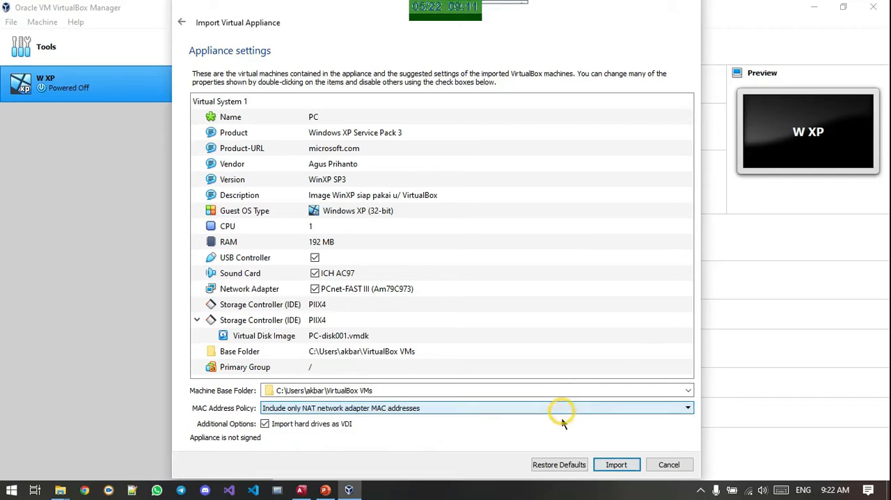
left_click(614, 465)
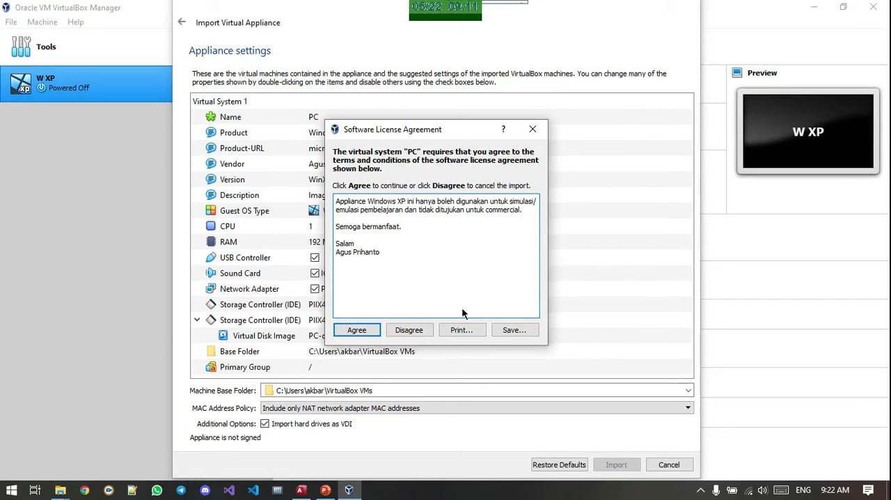
Exit Internet Download Manager running in the background and agree to the PC appliance's software license
left_click(571, 193)
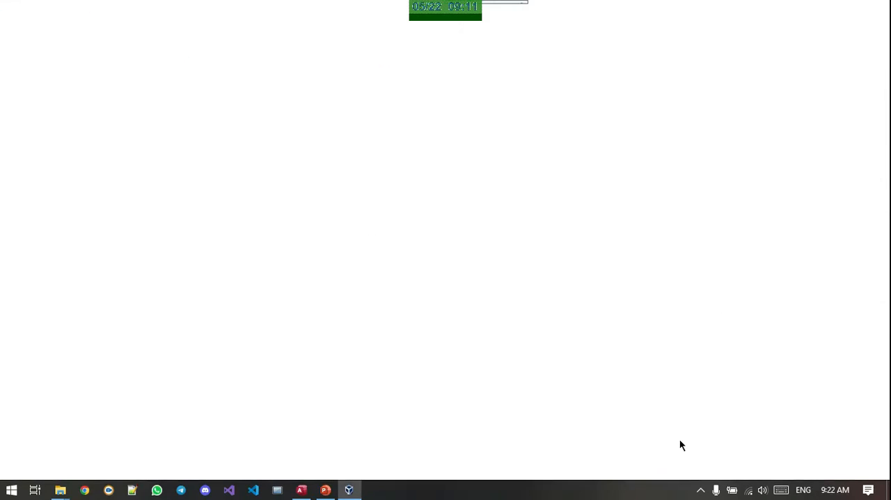
left_click(888, 6)
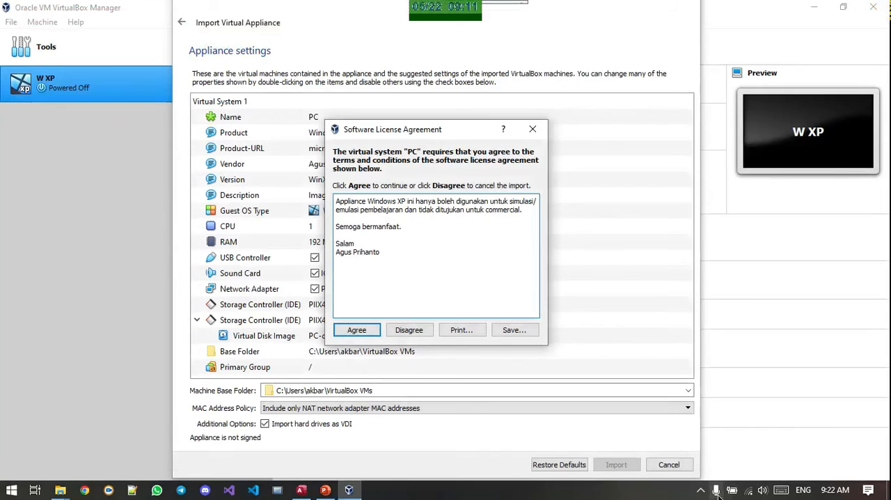
left_click(700, 489)
right_click(681, 449)
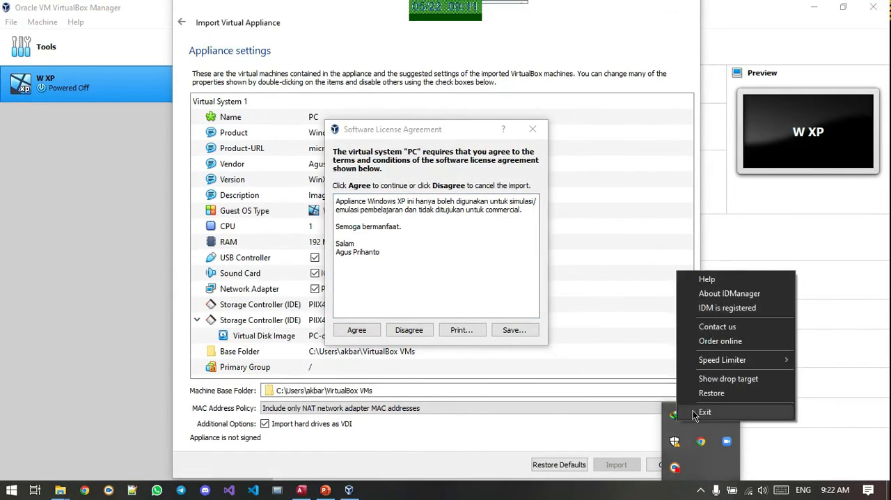
left_click(759, 411)
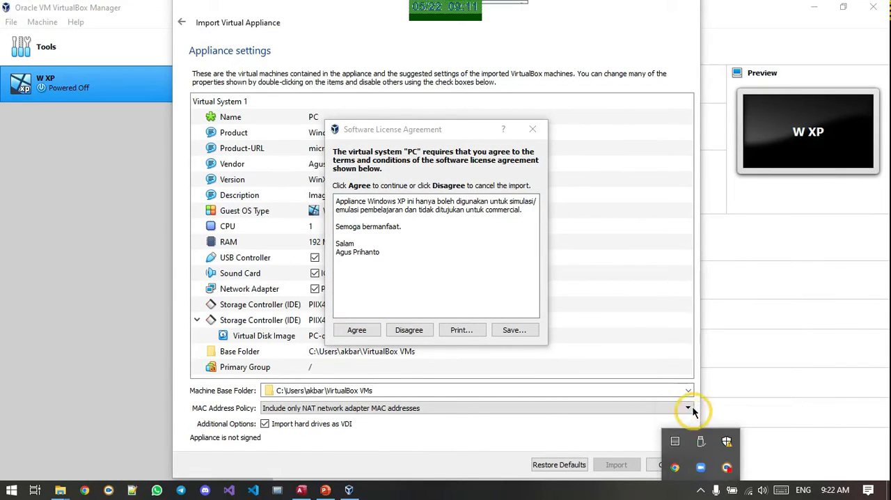
left_click(368, 330)
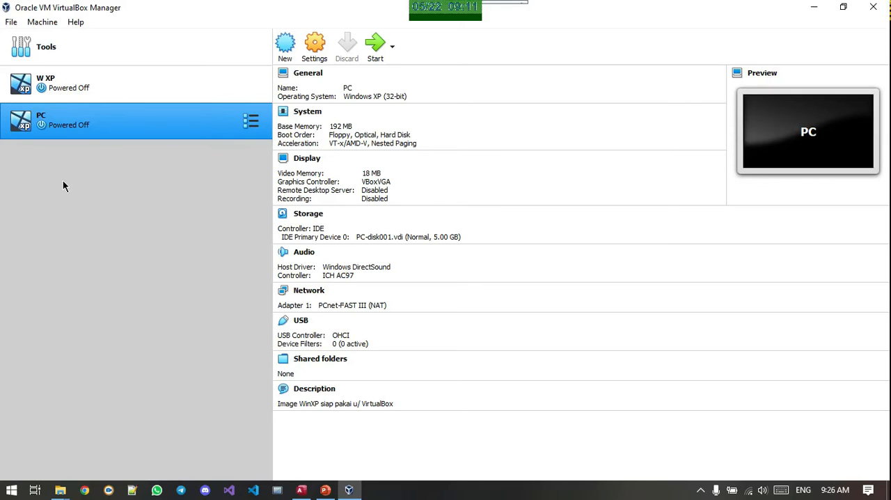
Compare the configuration details of the W XP and PC virtual machines
left_click(80, 89)
left_click(77, 131)
left_click(79, 85)
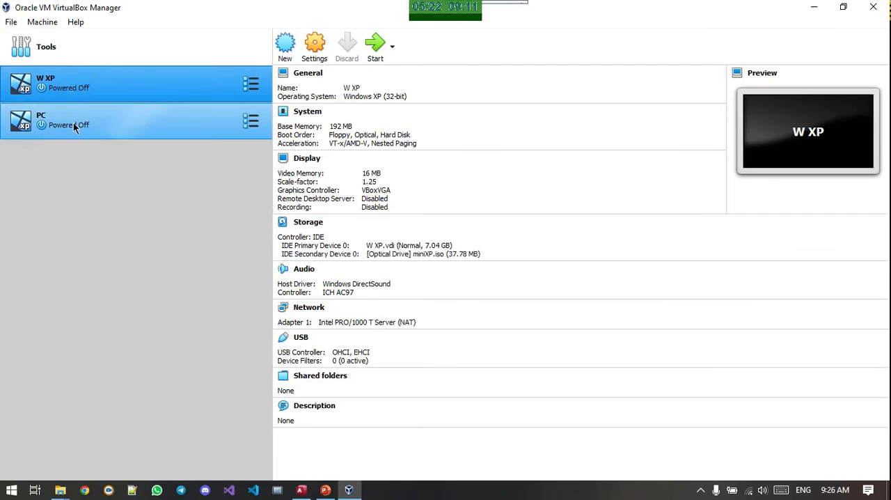
left_click(68, 123)
left_click(80, 85)
left_click(86, 123)
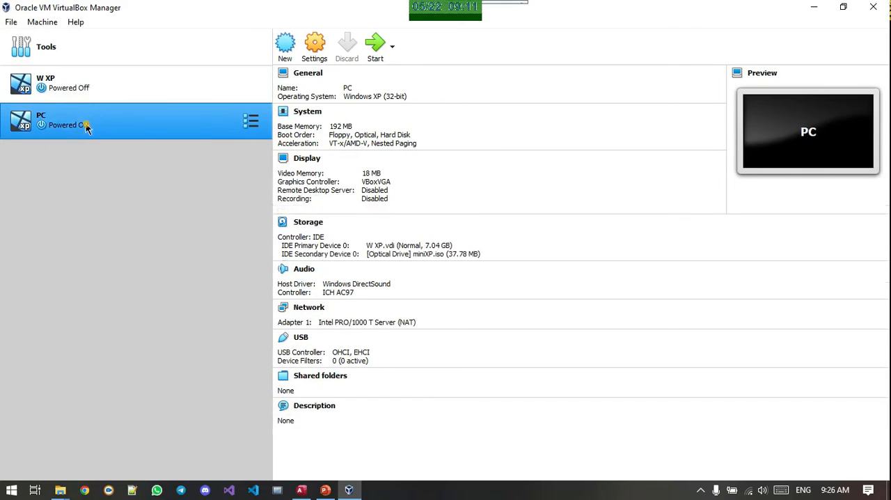
left_click(88, 81)
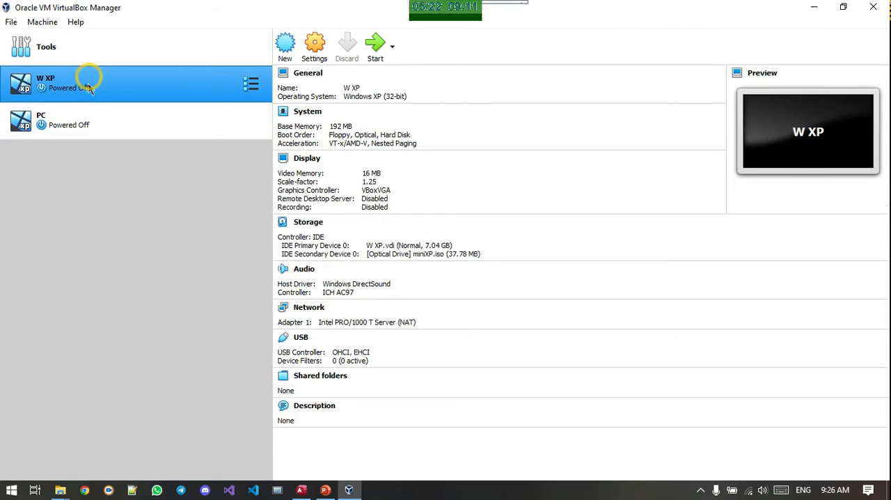
left_click(86, 124)
left_click(87, 86)
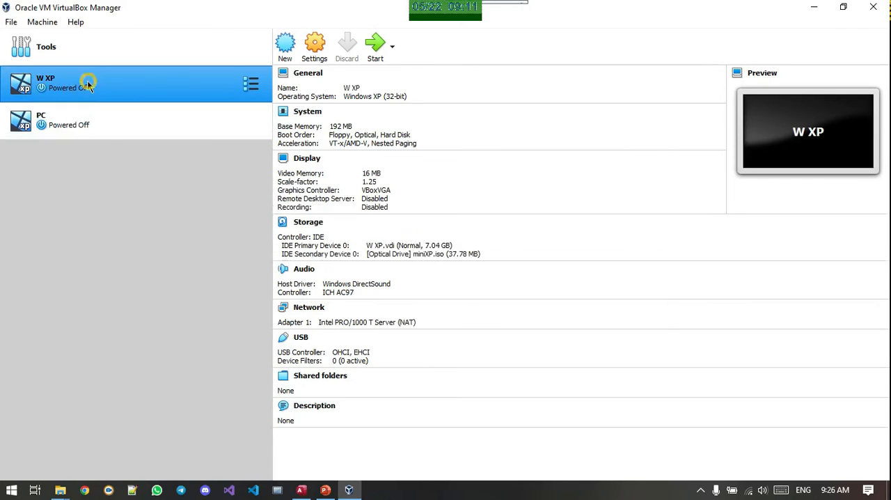
Start the PC virtual machine, dismiss the auto-capture keyboard notice, and keep the machine running
left_click(87, 123)
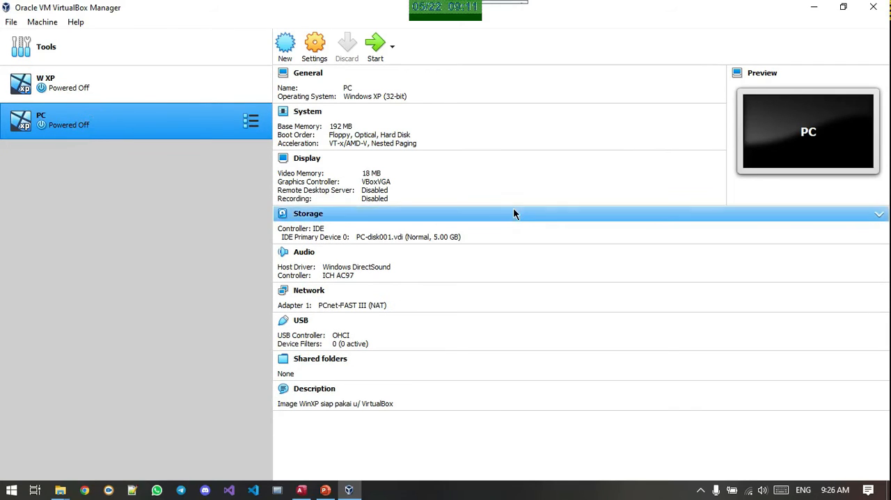
left_click(370, 44)
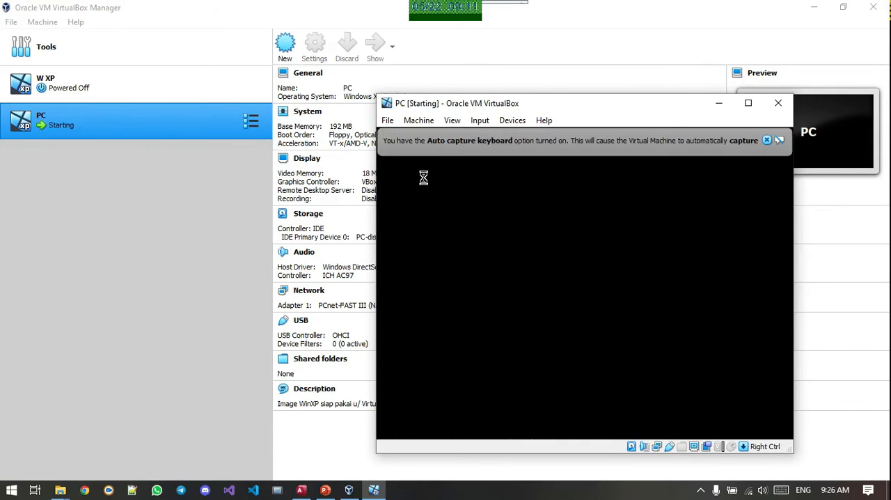
left_click(768, 141)
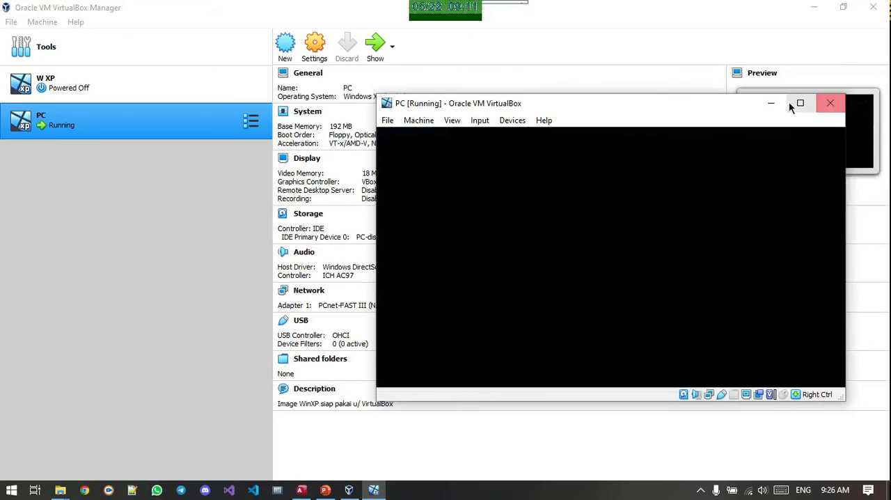
left_click(778, 103)
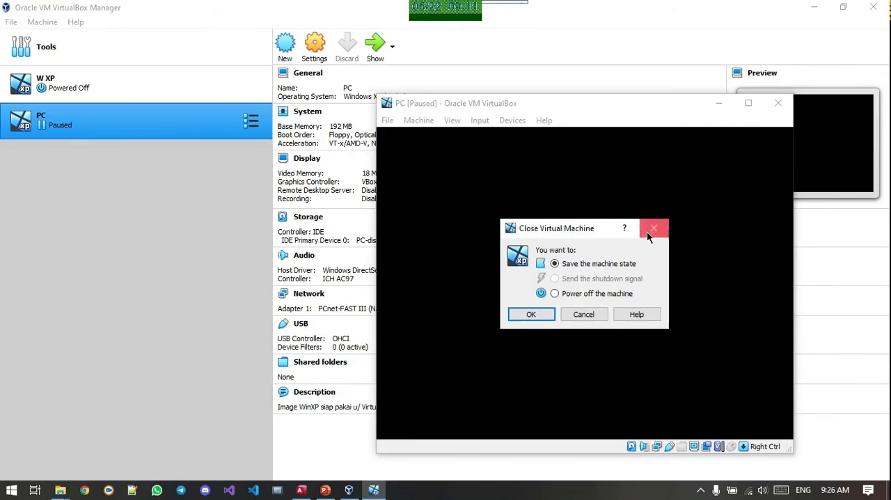
left_click(597, 316)
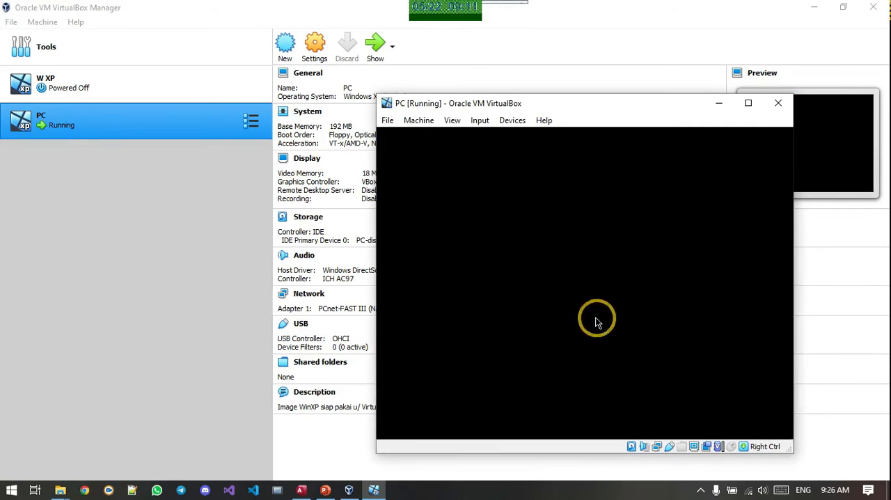
Maximize the PC machine's window and dismiss the mouse integration notice and the guest's unused-icons balloon
left_click(748, 103)
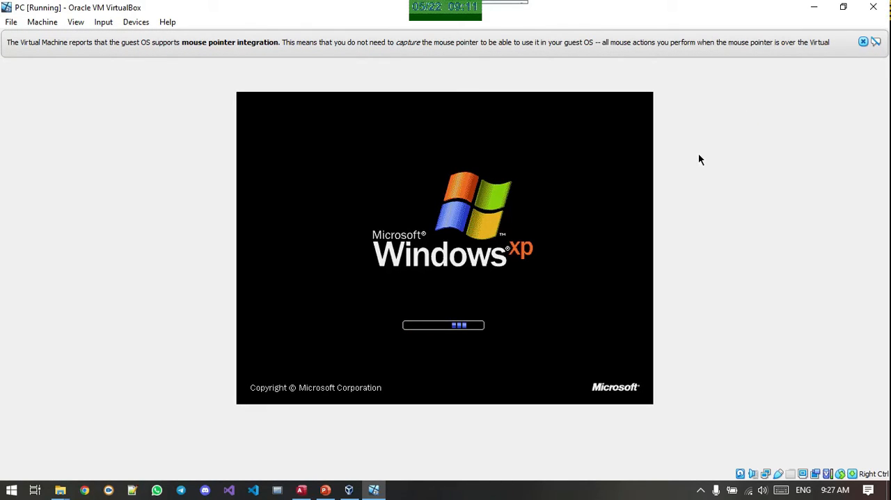
left_click(863, 43)
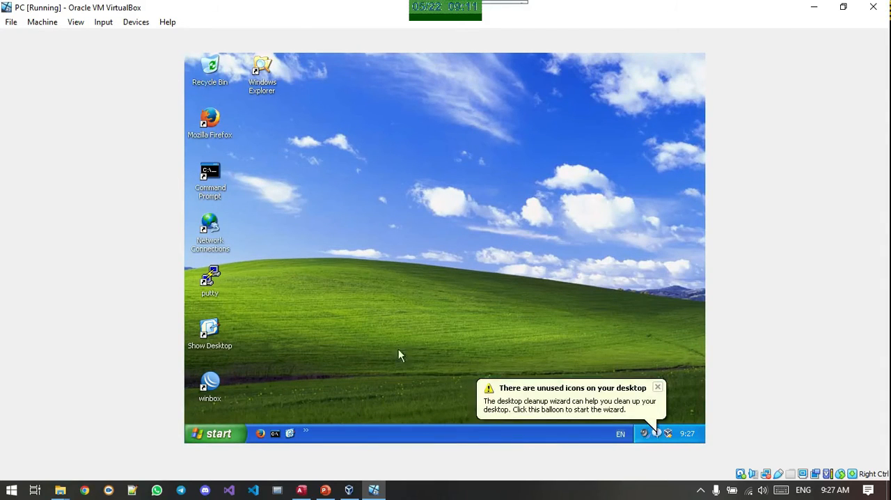
left_click(655, 390)
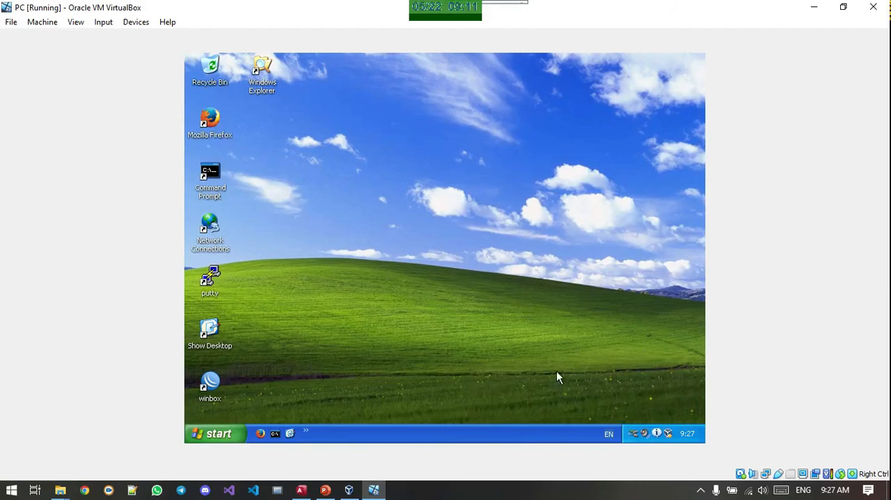
Open the guest's Display Properties, preview the My Current Theme and Windows Classic themes, and set the theme back to Windows XP
right_click(358, 223)
left_click(413, 303)
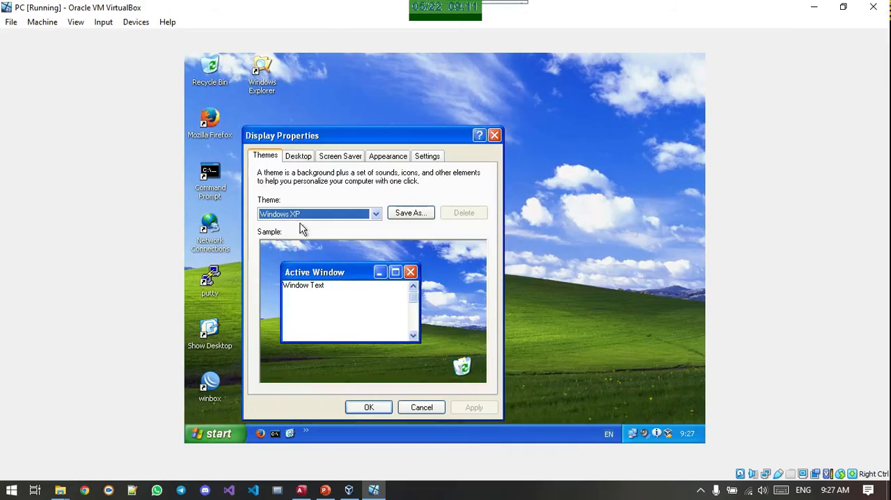
left_click(305, 216)
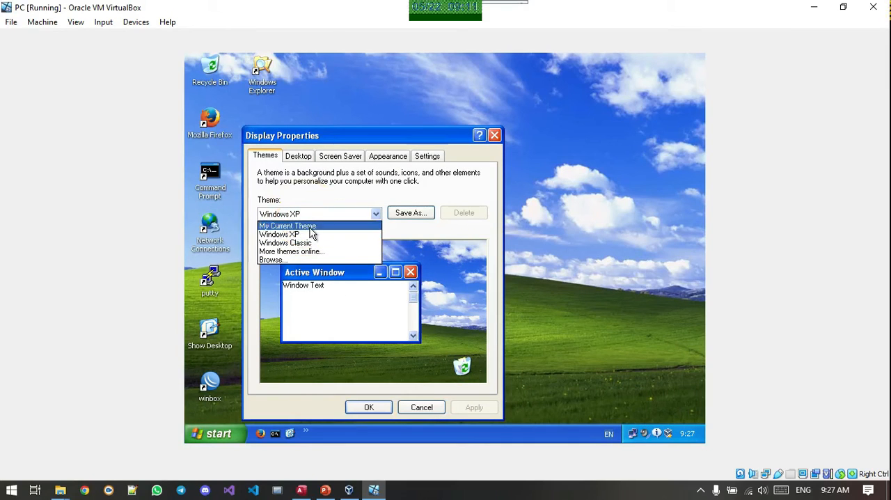
left_click(309, 226)
left_click(321, 218)
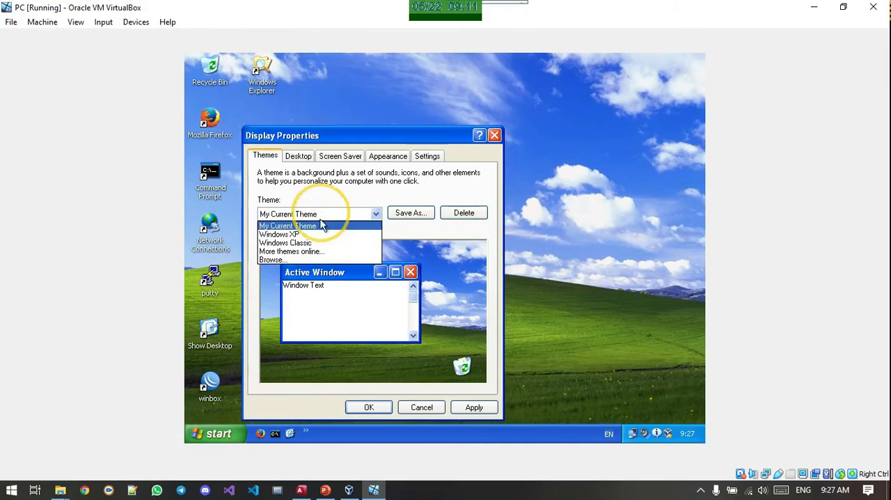
left_click(321, 246)
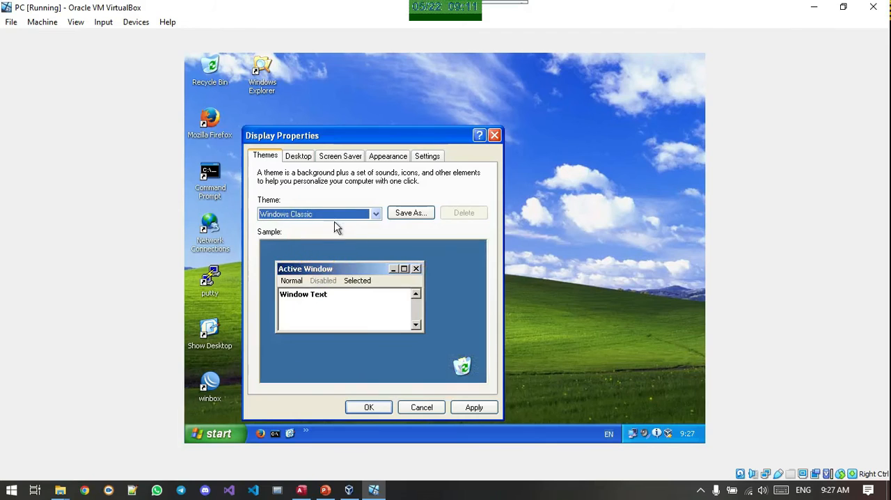
left_click(337, 215)
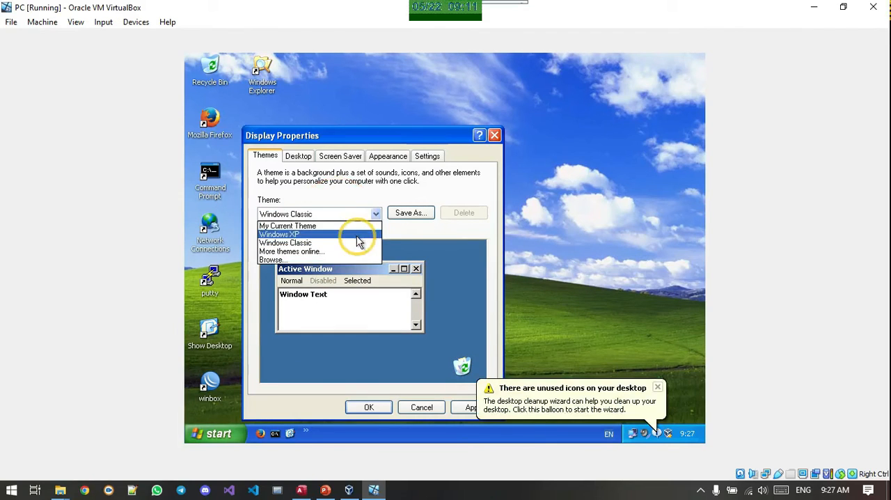
left_click(354, 235)
Preview the guest's available desktop backgrounds, including Autumn and Purple flower
left_click(304, 158)
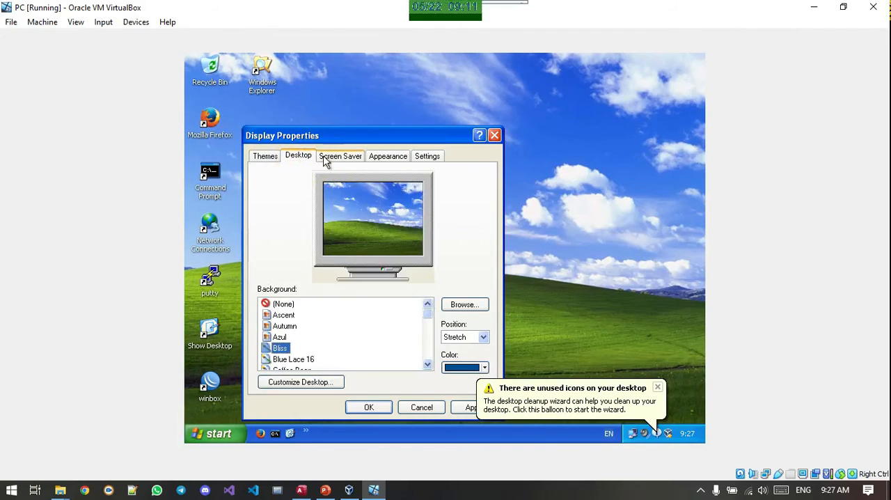
left_click(279, 337)
left_click(283, 326)
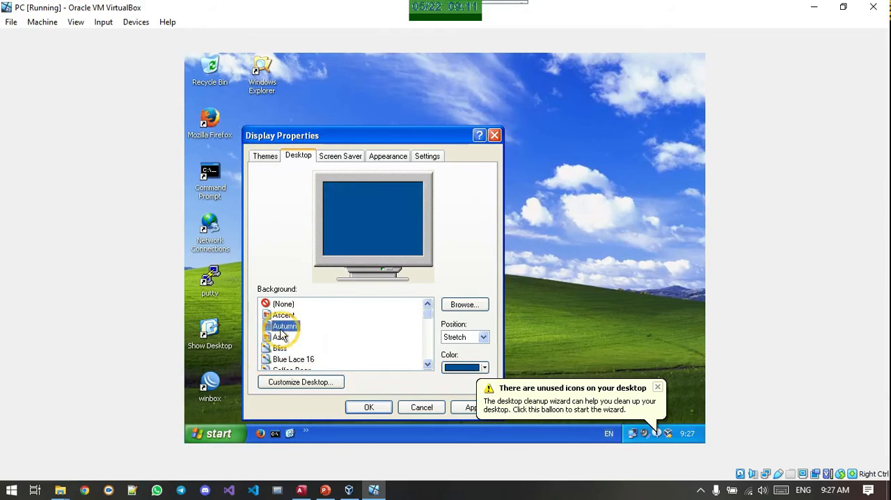
left_click(281, 315)
left_click(284, 326)
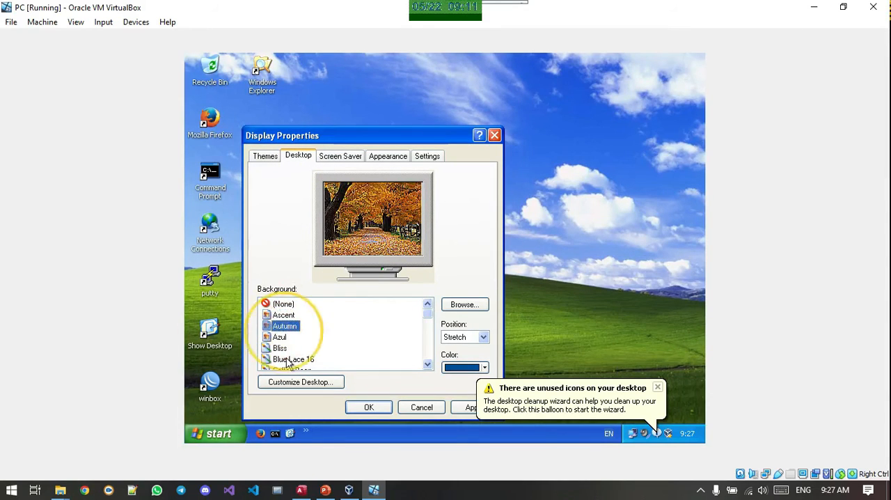
scroll(285, 341, "down", 4)
left_click(287, 348)
left_click(288, 336)
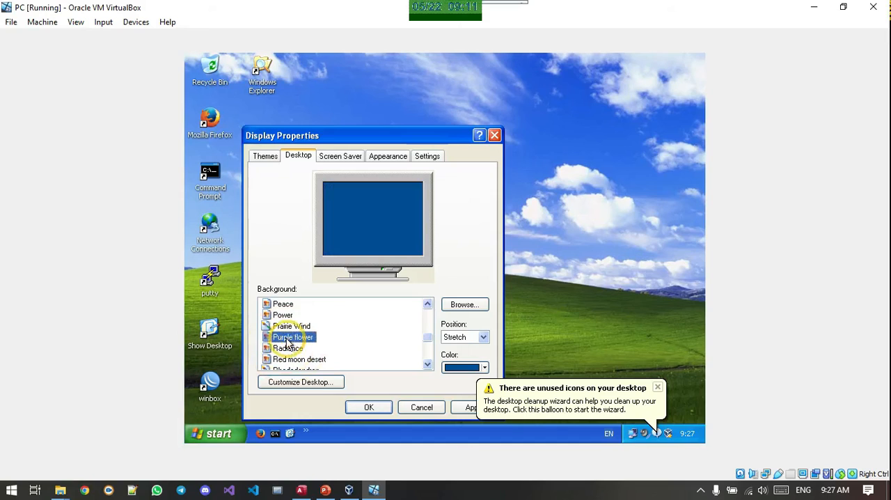
scroll(288, 338, "down", 3)
left_click(286, 338)
Choose Azul as the guest's desktop background
scroll(287, 341, "up", 8)
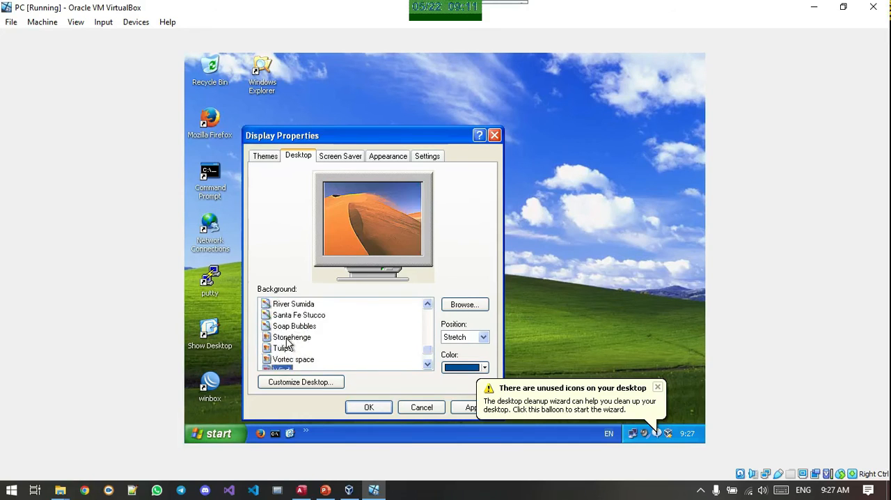
left_click(283, 316)
left_click(285, 325)
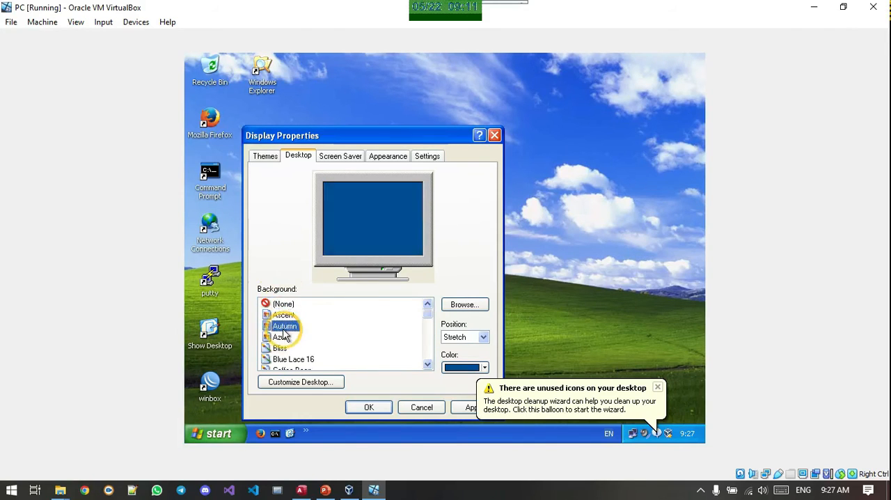
left_click(285, 347)
left_click(282, 337)
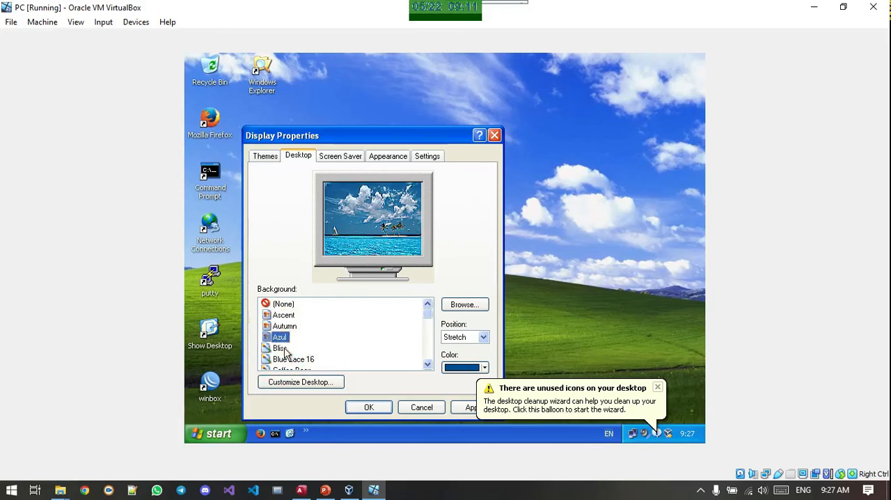
left_click(282, 347)
left_click(282, 337)
Review the guest's screen saver, appearance and display settings options
left_click(352, 157)
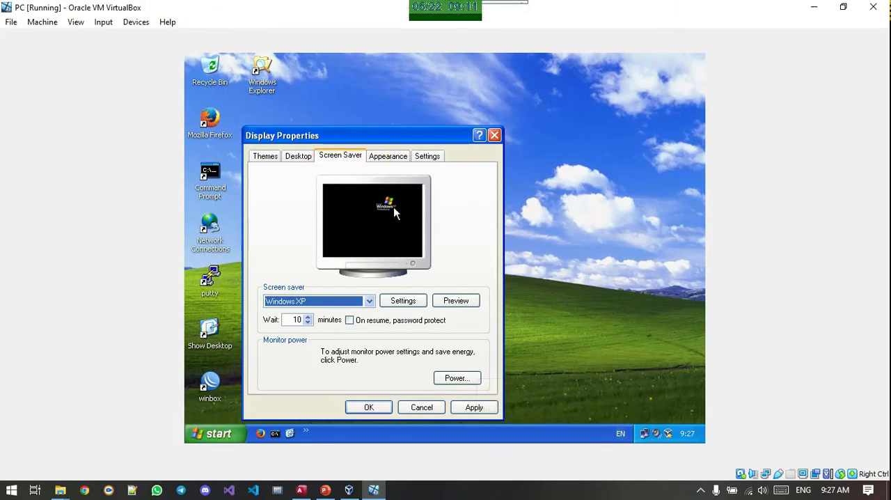
left_click(366, 302)
left_click(364, 304)
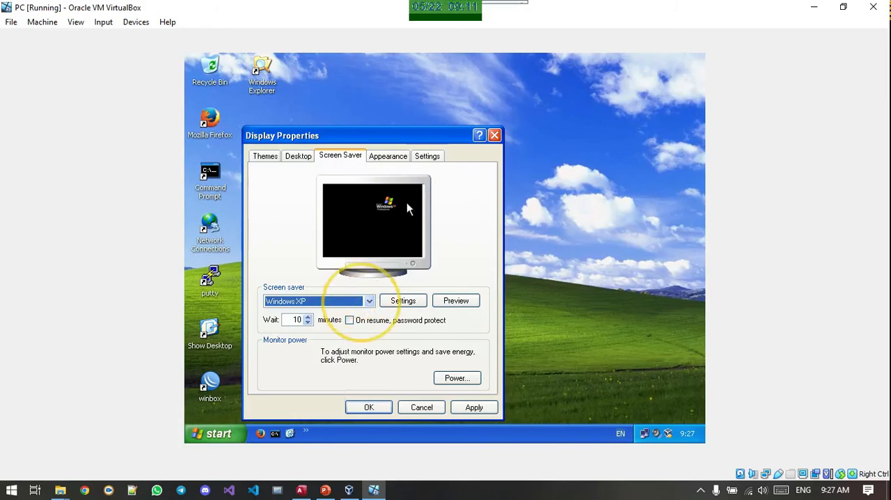
left_click(389, 157)
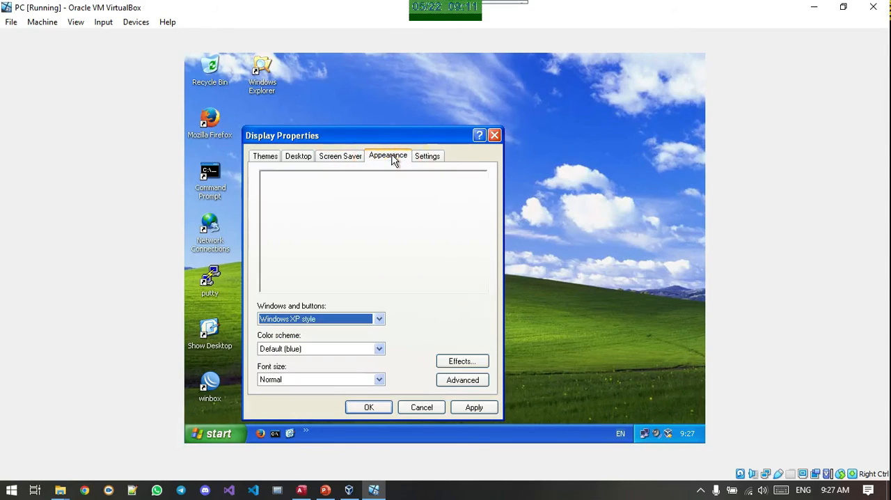
left_click(431, 157)
Accept the display property changes and refresh the guest's desktop
left_click(386, 403)
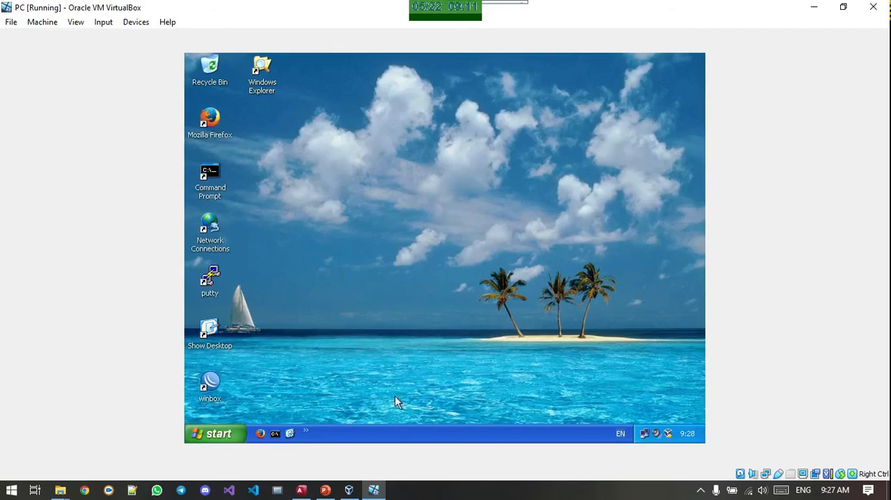
right_click(496, 253)
left_click(516, 272)
Launch Mozilla Firefox in the guest and check the status of its Local Area Connection
double_click(210, 126)
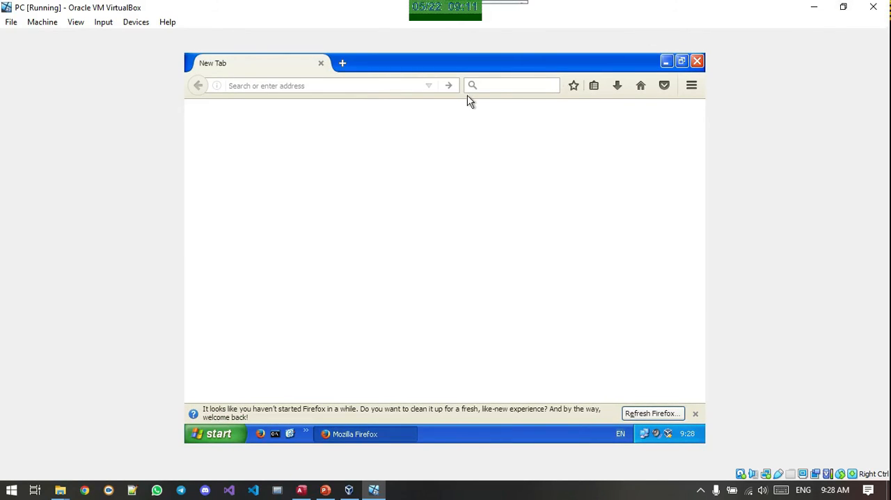
double_click(644, 435)
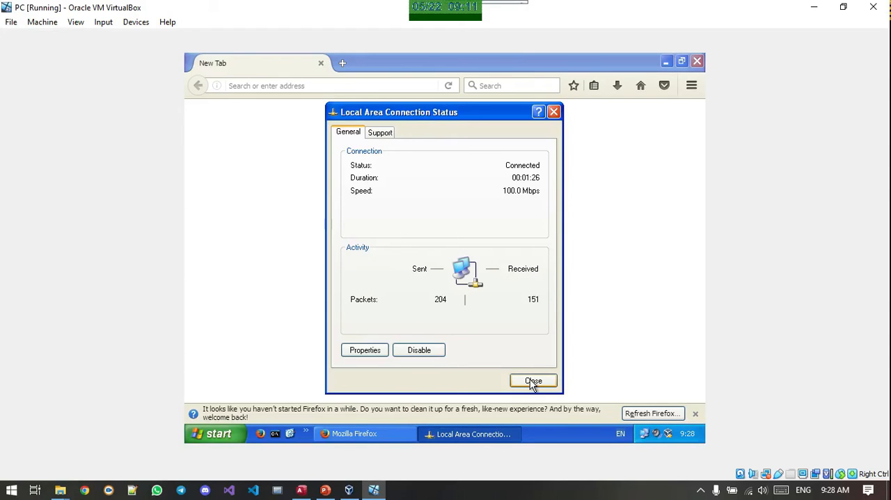
left_click(532, 381)
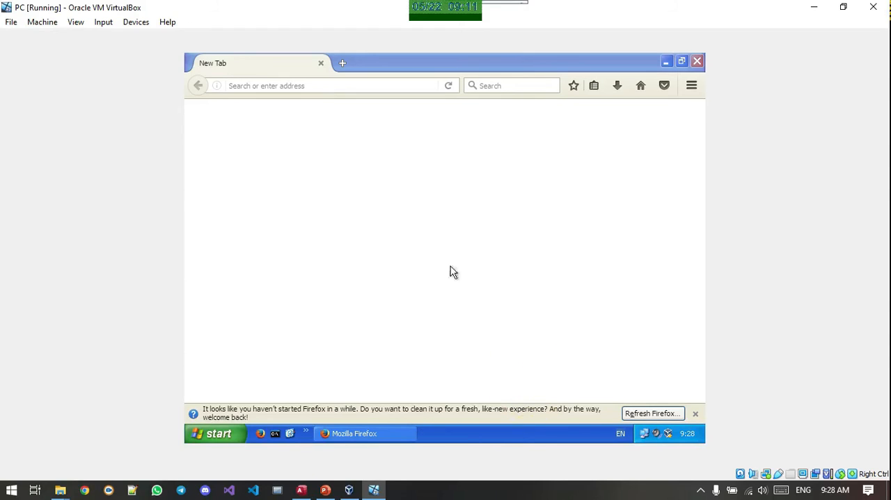
Search the web for "google" in the guest's Firefox and reduce the page zoom to 80%
left_click(504, 85)
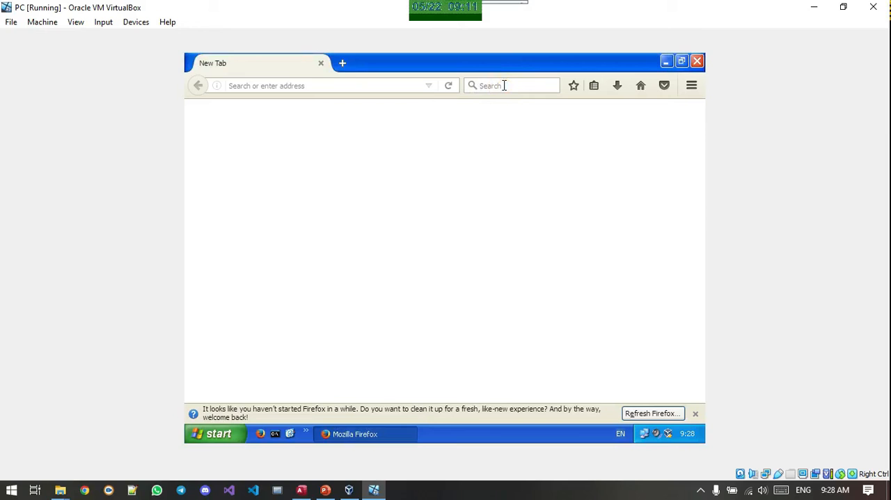
type("google")
key("Return")
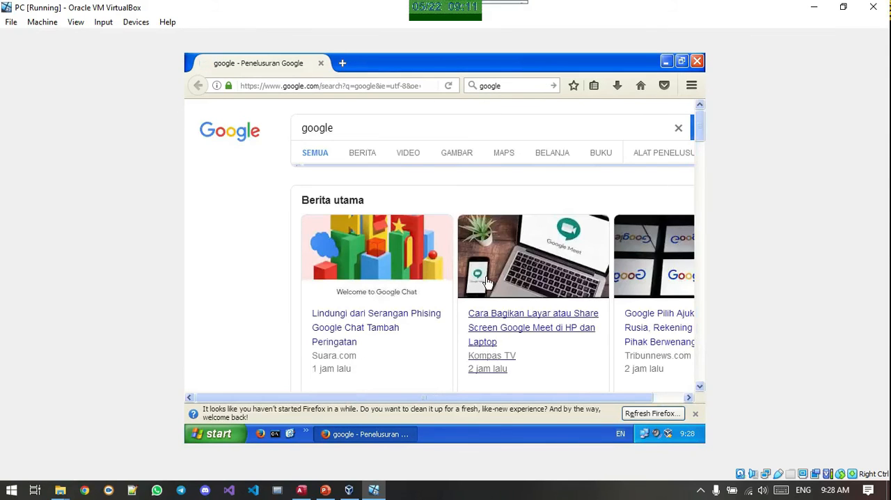
key("ctrl+minus")
key("ctrl+minus")
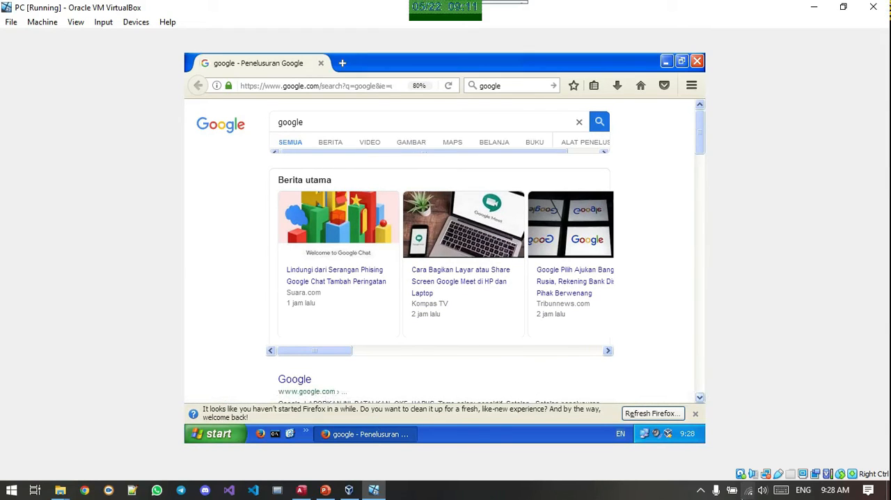
Restore the virtual machine to a smaller window and reposition it on the host desktop, with the SISOP folder window minimized
left_click(843, 7)
left_click(816, 8)
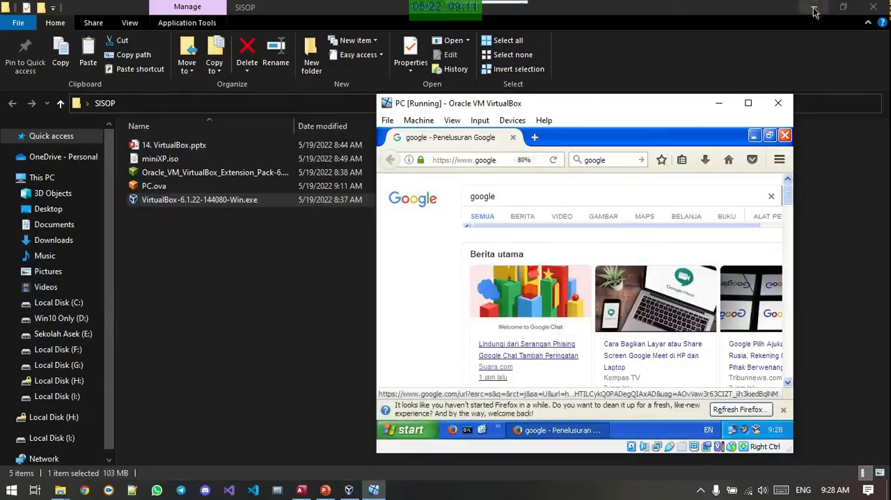
left_click(813, 8)
left_click_drag(625, 115, 693, 42)
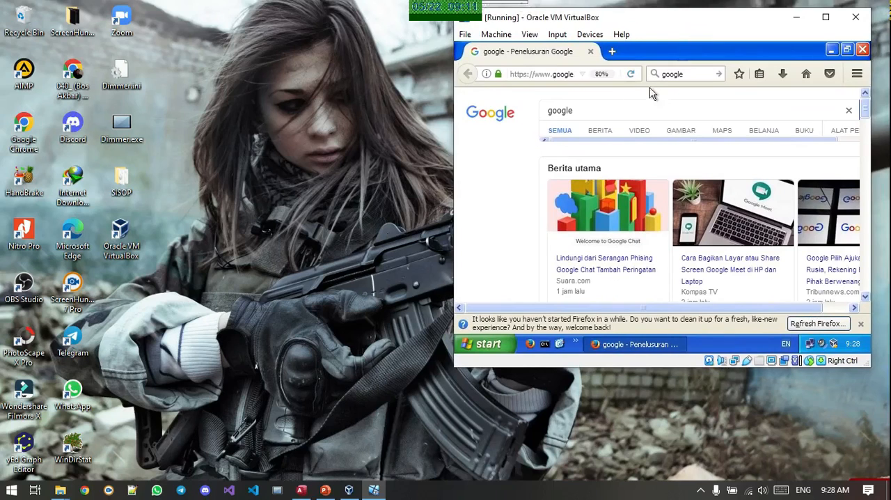
Search for "youtube" in the guest's Firefox and open the YouTube website from the results
left_click(552, 74)
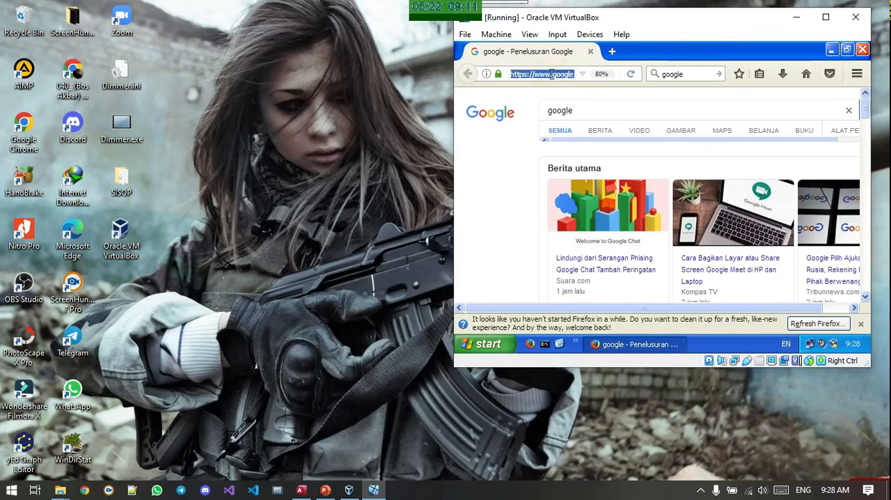
type("youtube")
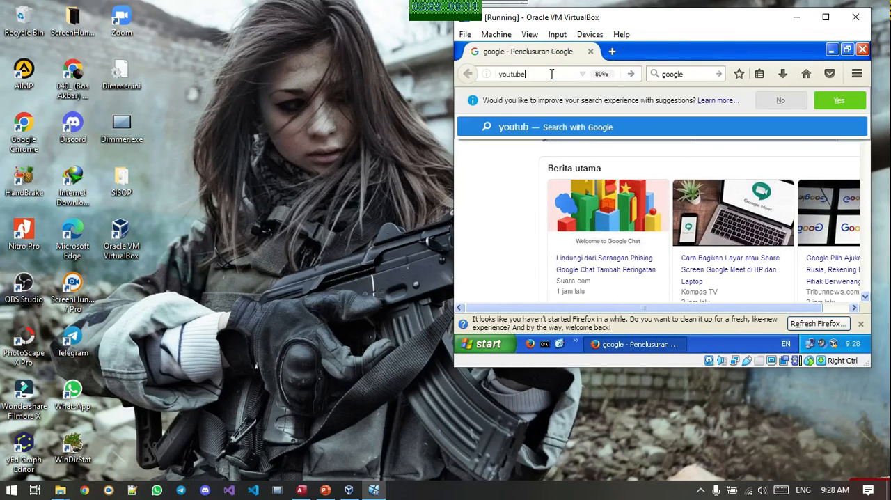
key("Return")
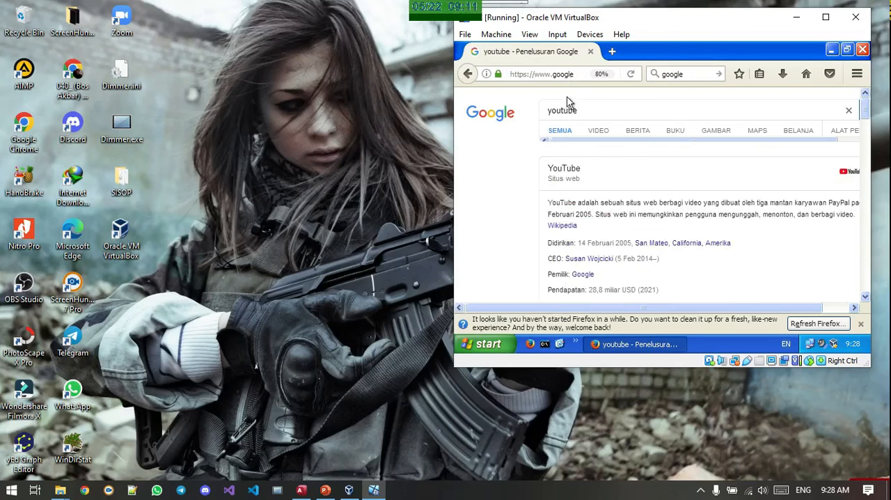
scroll(565, 239, "down", 8)
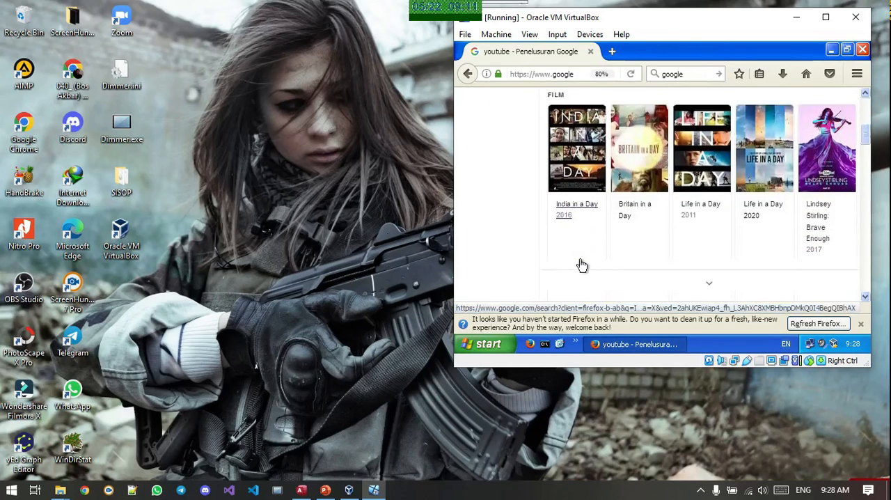
left_click(565, 249)
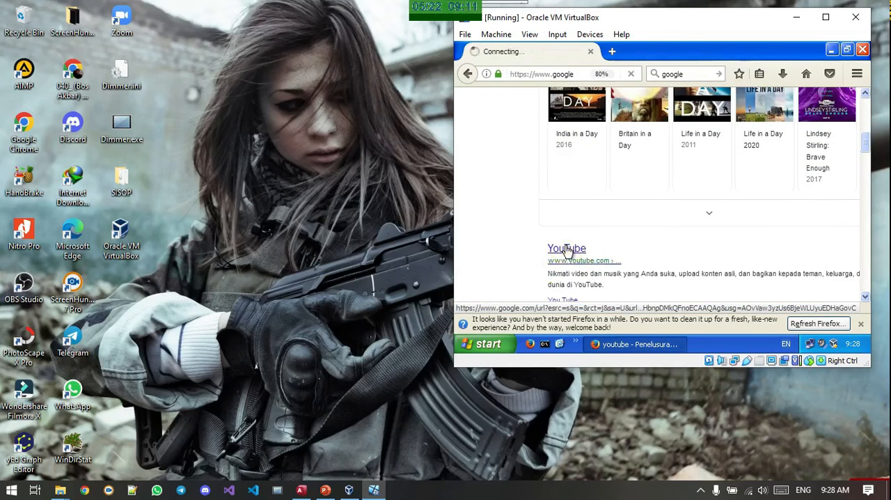
left_click(825, 16)
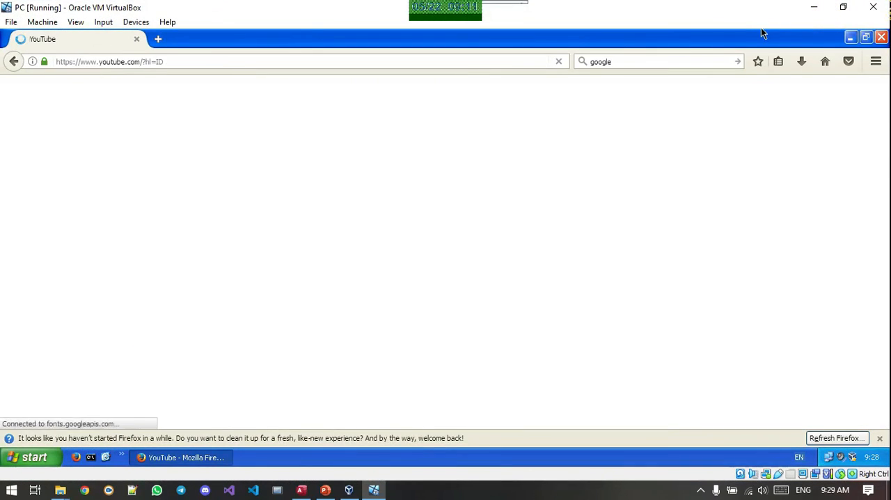
left_click(843, 6)
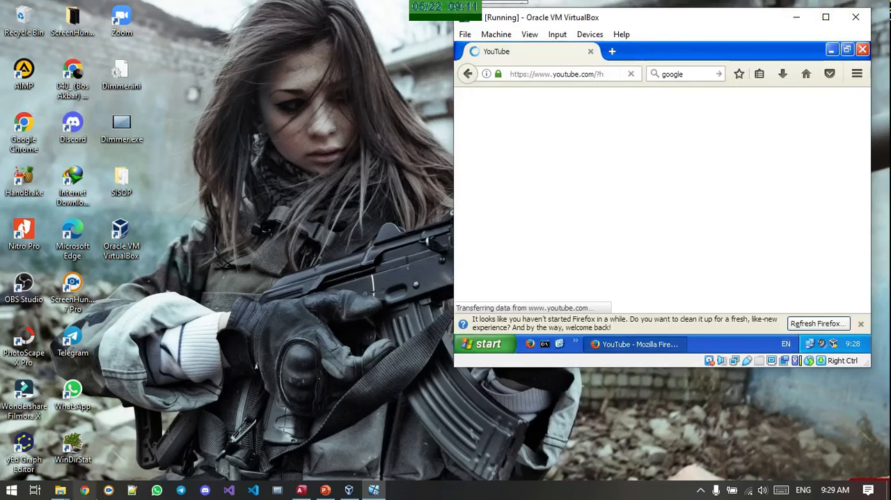
Launch Google Chrome on the host and open Task Manager with its processes sorted by memory usage
left_click(86, 492)
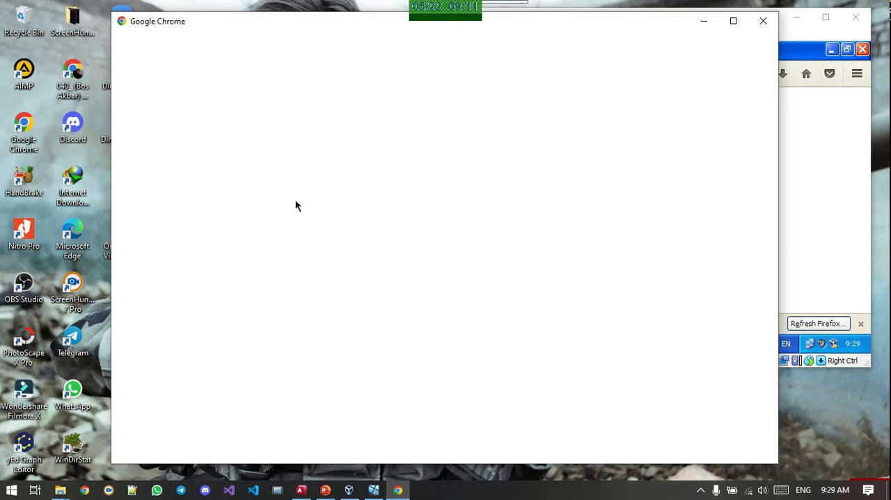
right_click(529, 497)
left_click(554, 436)
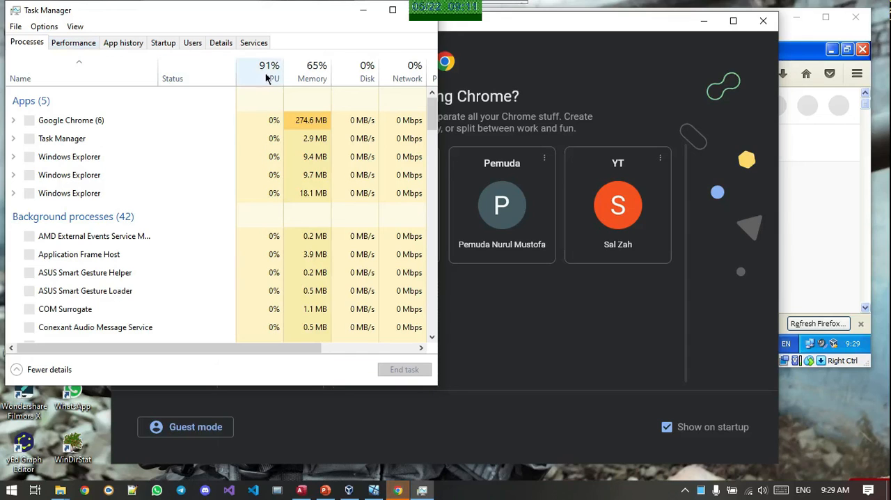
left_click(297, 71)
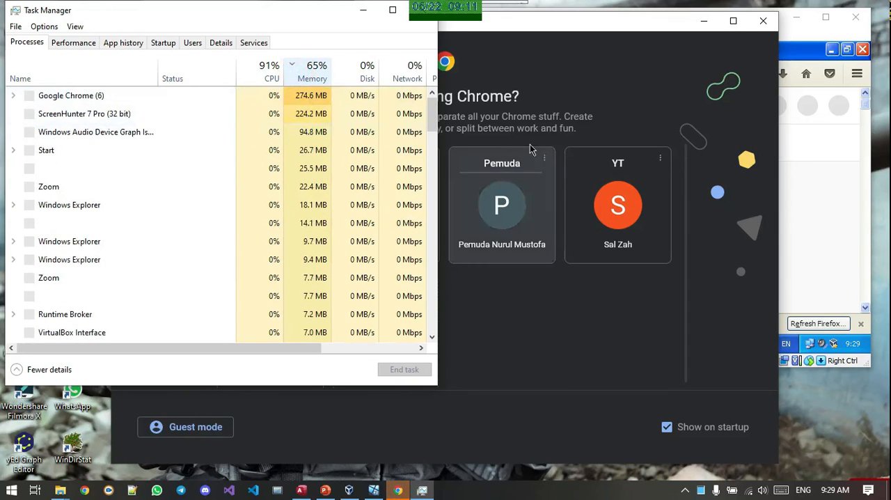
Choose a user profile in the host's Chrome and load youtube.com
left_click(536, 117)
left_click(258, 225)
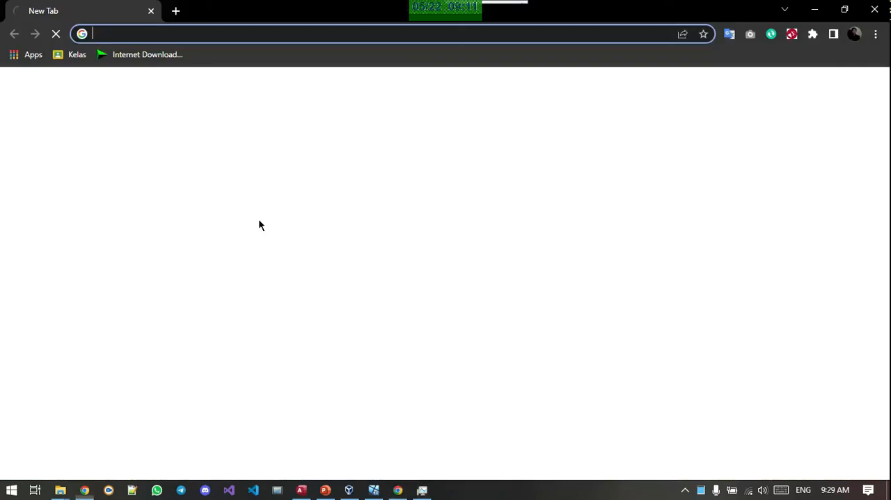
type("y")
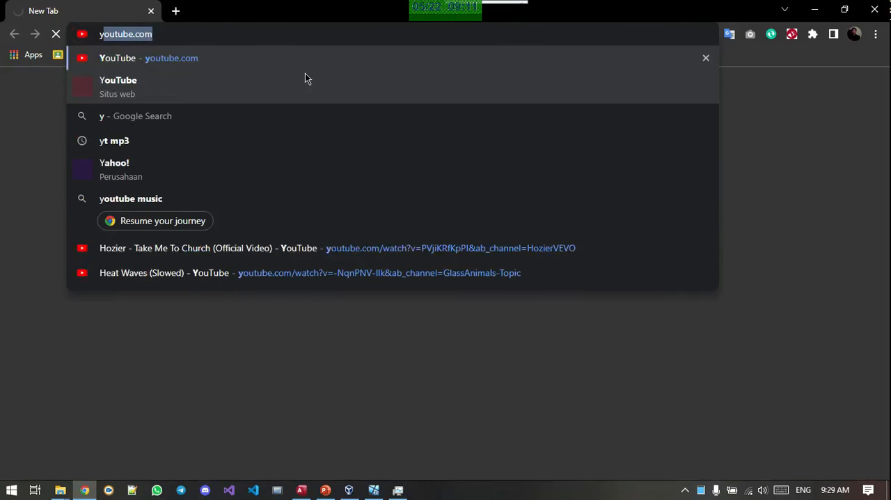
key("Return")
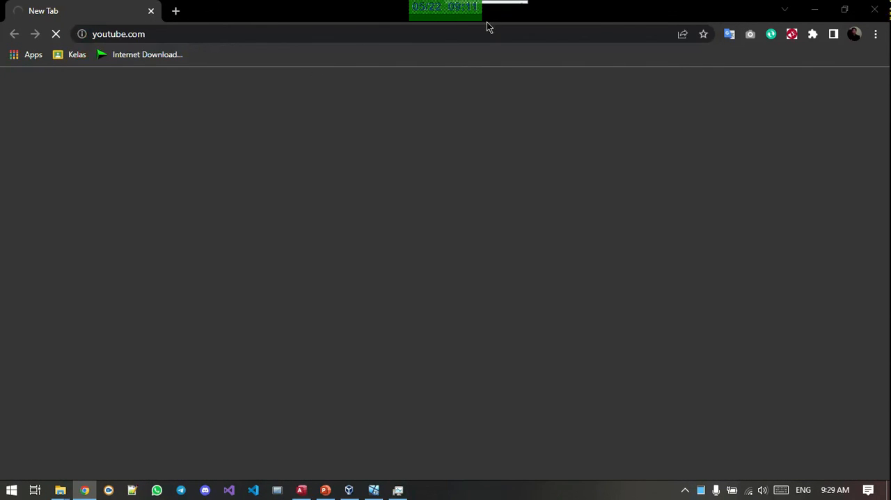
Compare the CPU and memory usage of Chrome and VirtualBox Virtual Machine in Task Manager, and minimize it
key("alt+Tab")
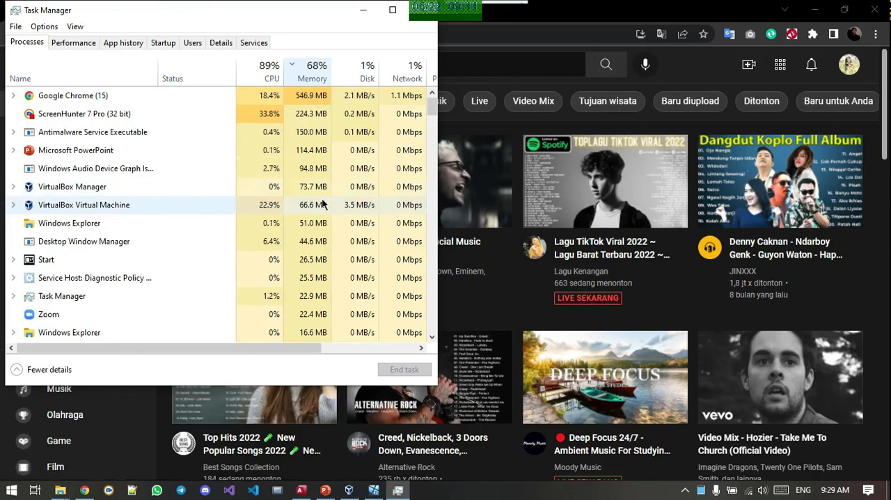
scroll(236, 259, "down", 1)
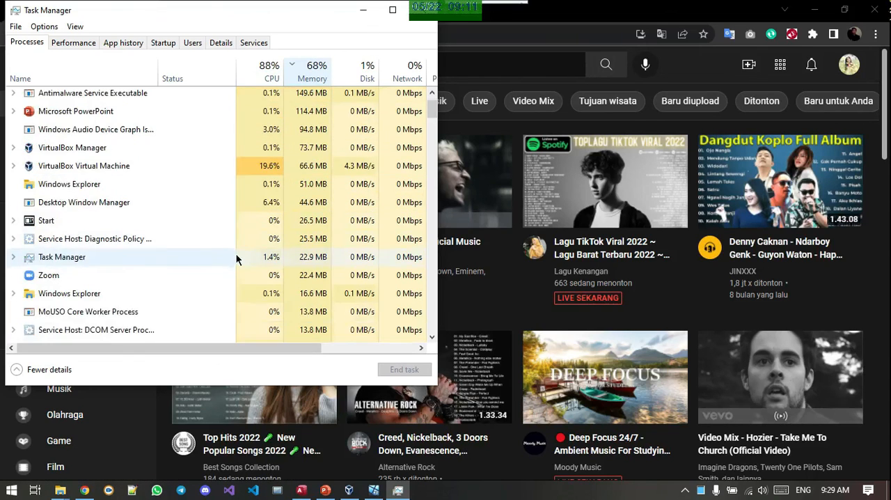
scroll(236, 257, "down", 1)
scroll(236, 257, "up", 2)
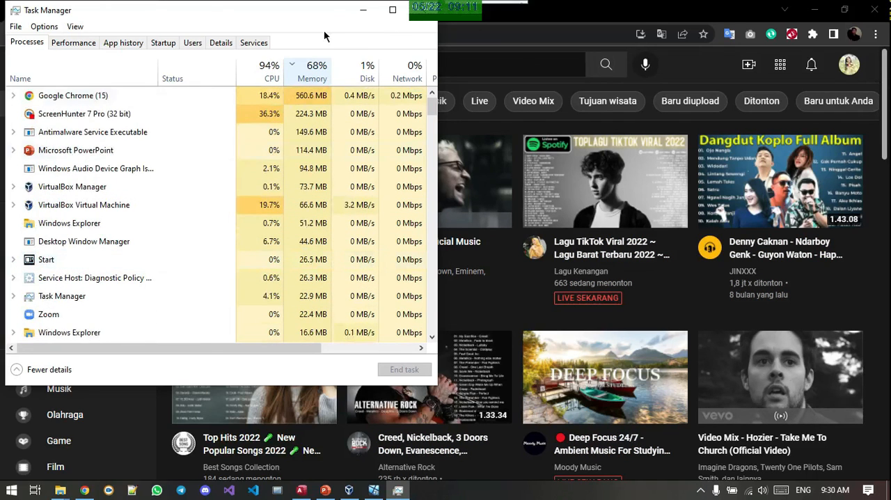
left_click(366, 10)
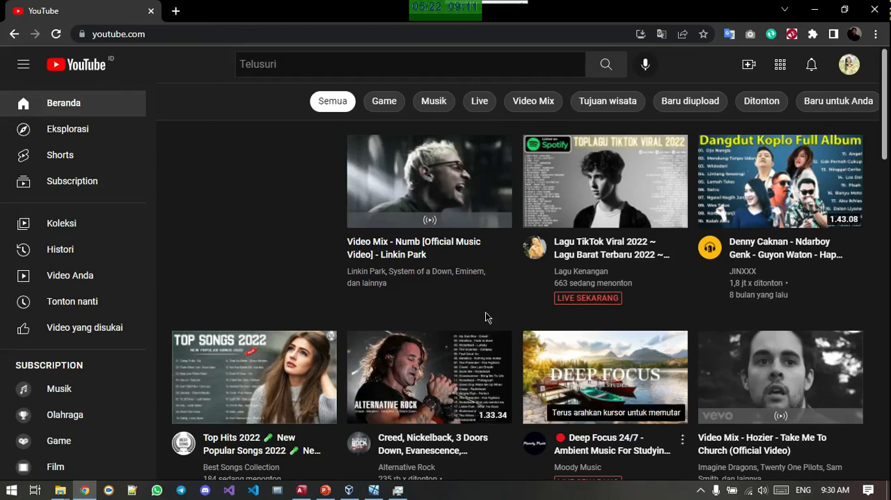
Start the Linkin Park "Numb" video mix in the host's Chrome and switch back to the running PC virtual machine
left_click(437, 197)
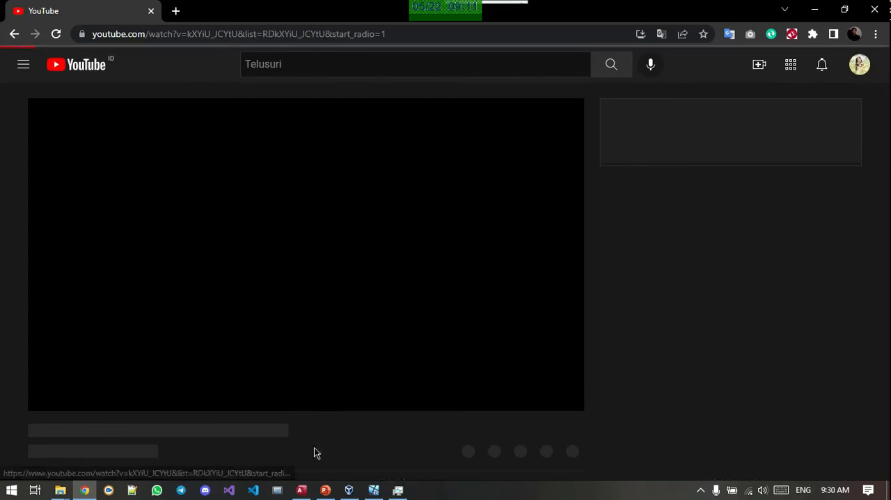
left_click(350, 491)
left_click(374, 490)
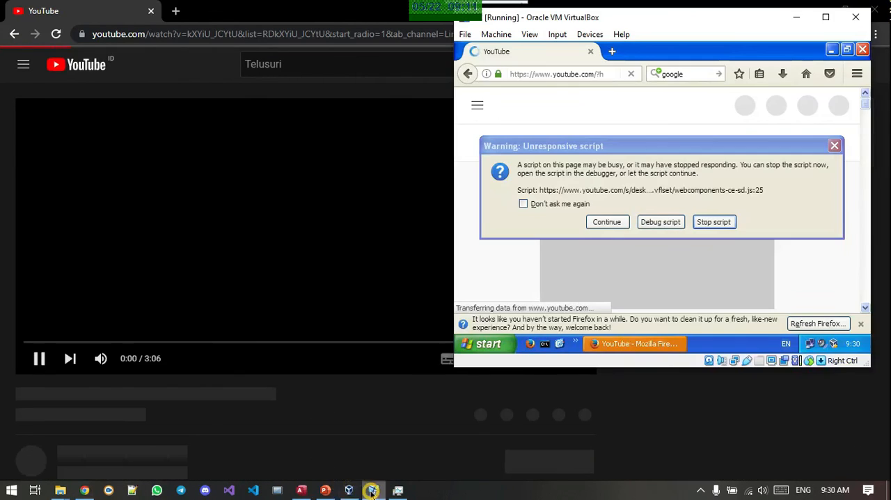
Stop the unresponsive script in the guest's Firefox and try to reload the YouTube page
left_click(712, 221)
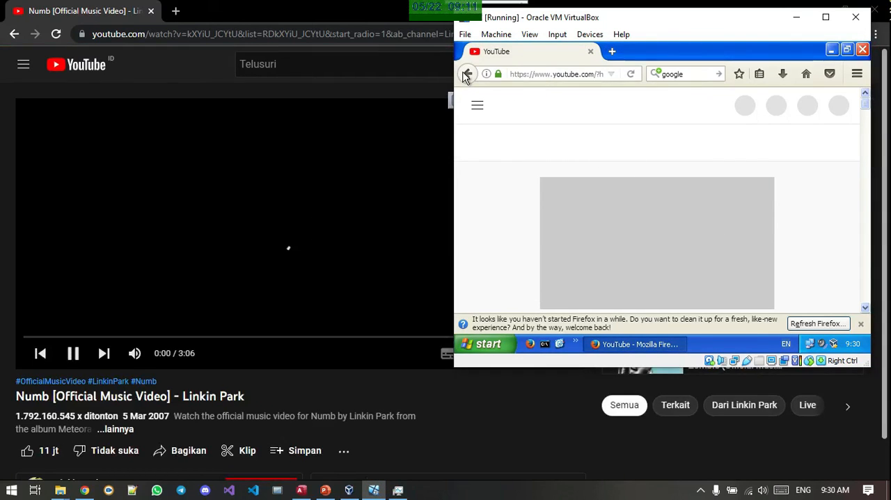
left_click(574, 73)
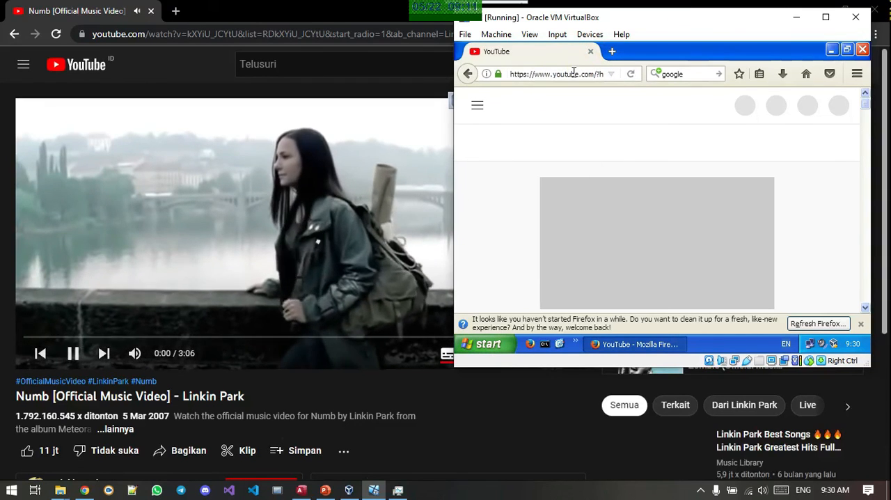
key("Return")
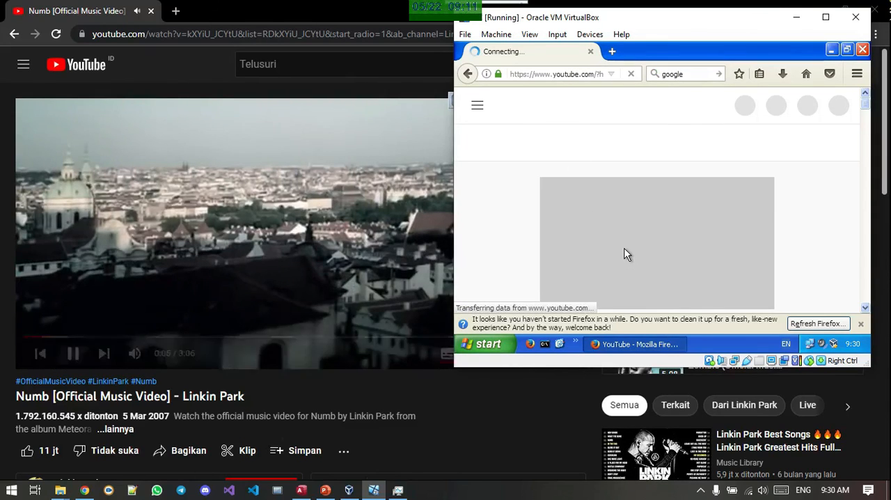
Close Firefox in the guest and pause the "Numb" video playing on the host
left_click(859, 51)
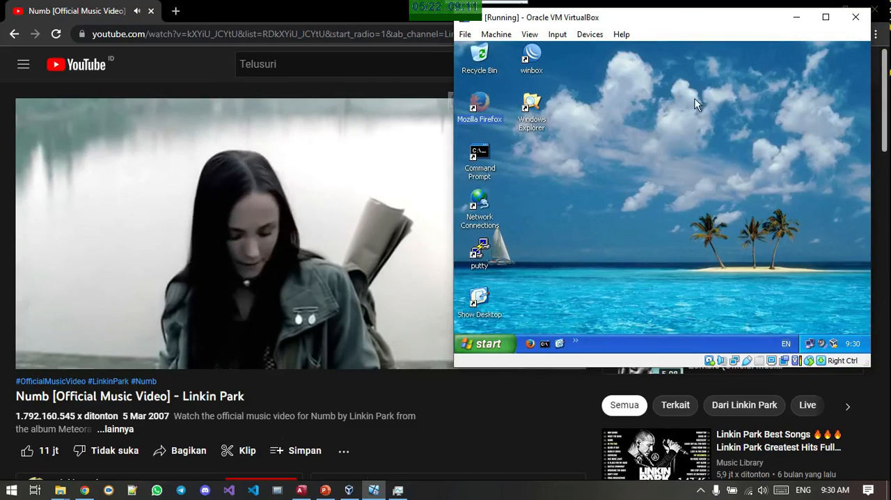
left_click(333, 249)
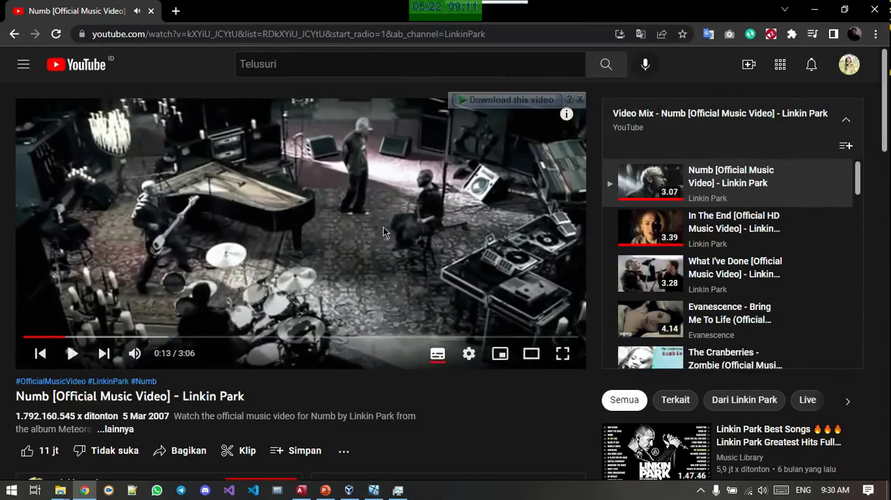
Return to the PC virtual machine and open the guest's My Documents folder
left_click(374, 490)
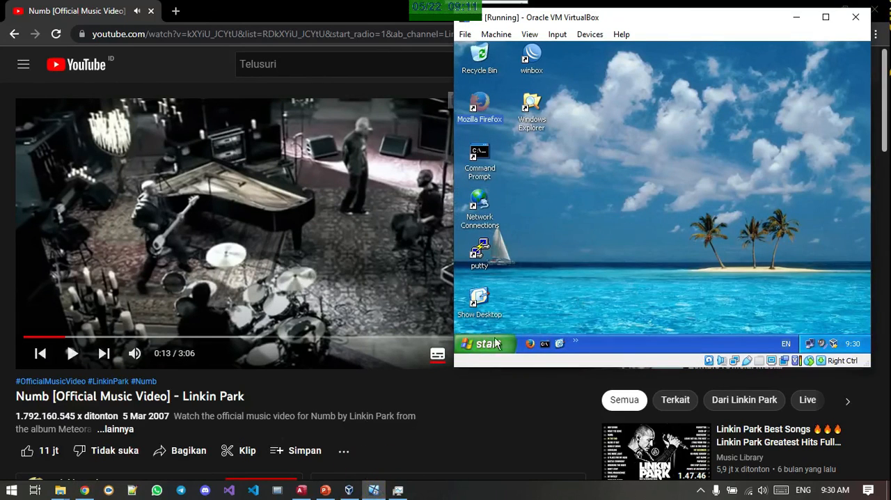
left_click(479, 346)
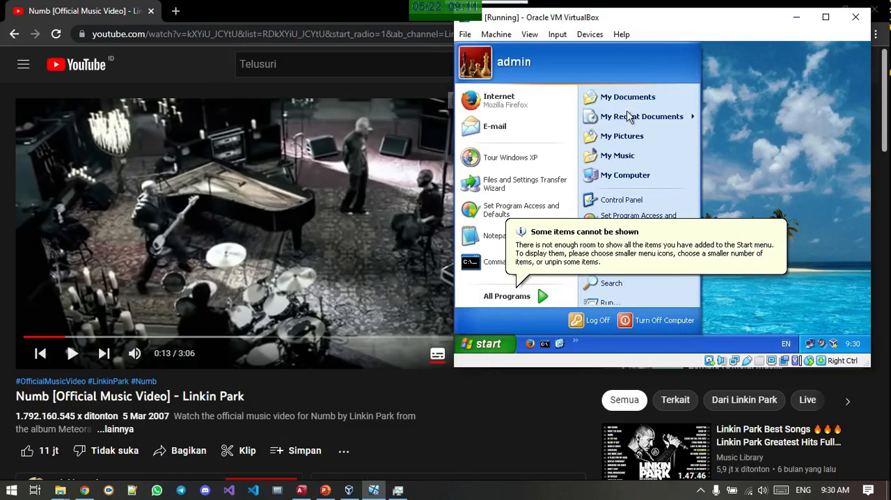
left_click(616, 98)
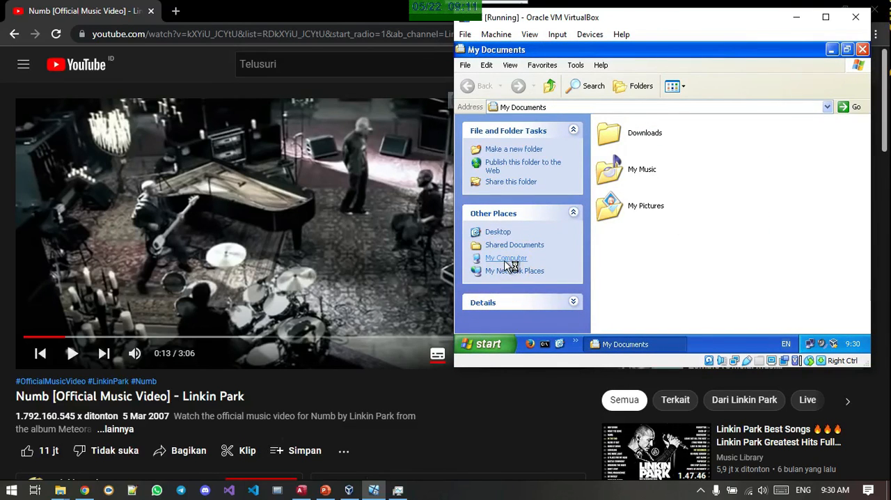
Go to My Computer in the guest and view the properties of Local Disk (C:), closing them when done
left_click(506, 260)
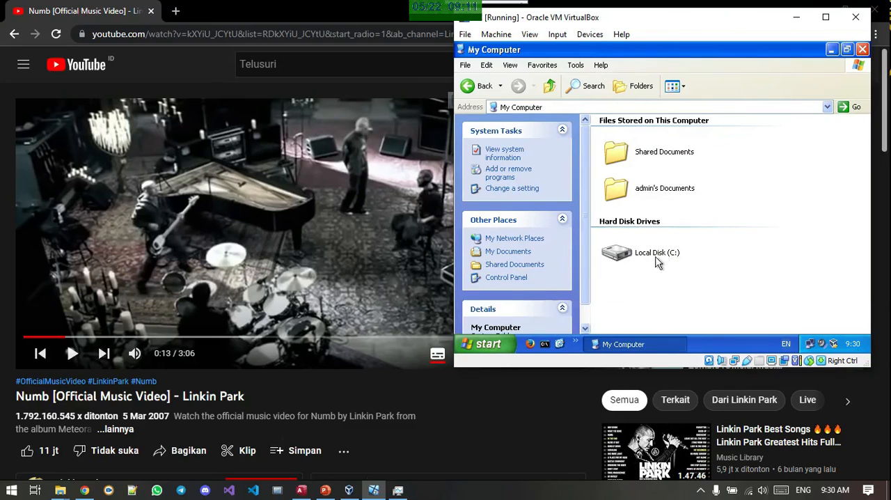
right_click(657, 261)
left_click(655, 244)
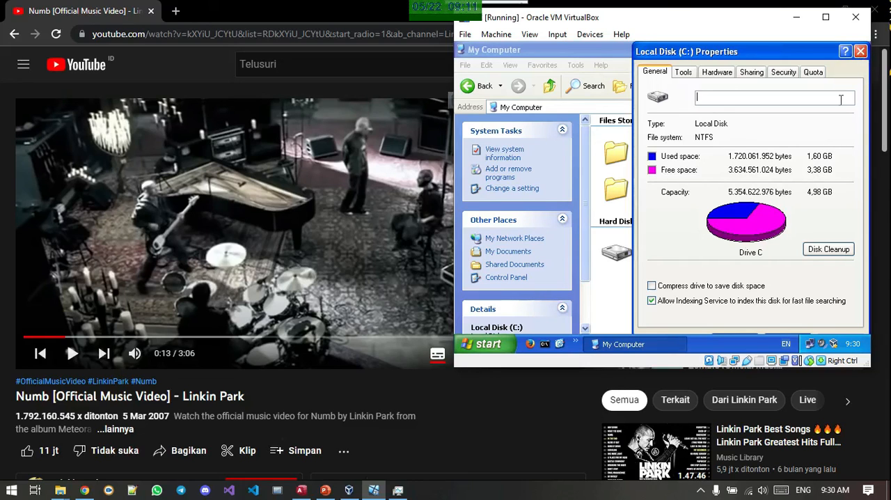
left_click(861, 52)
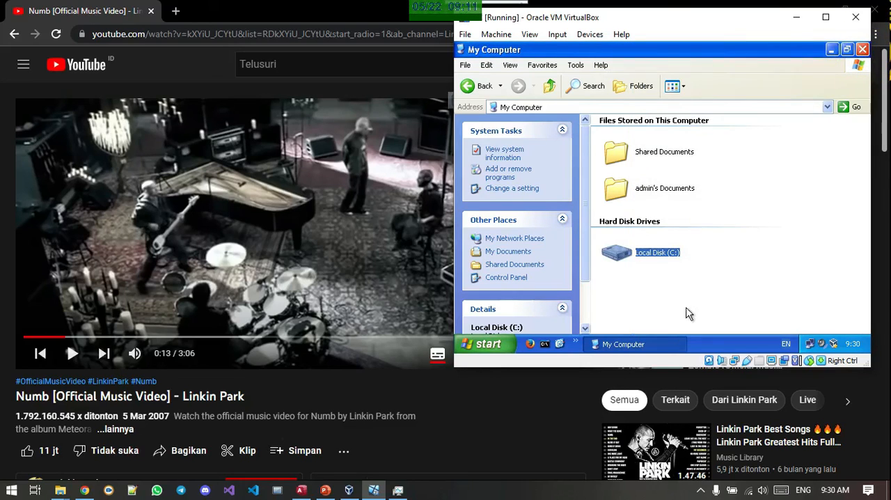
Turn off the guest's Windows XP from inside the virtual machine
left_click(488, 346)
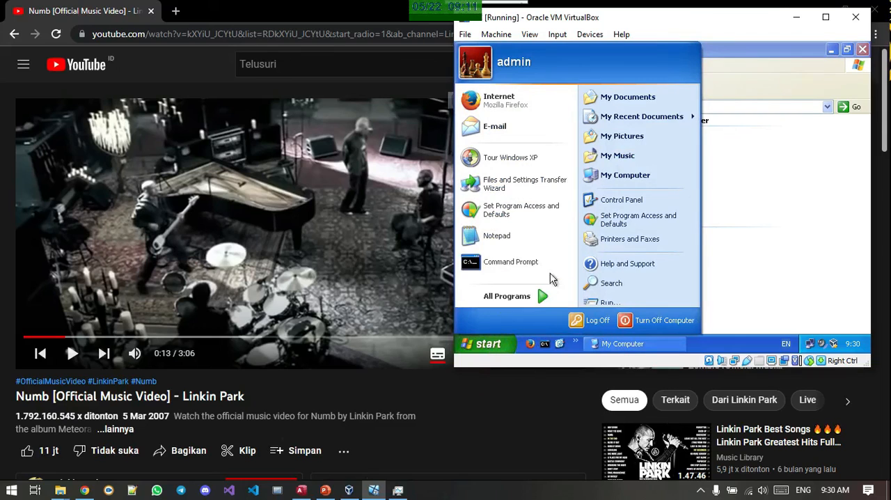
left_click(625, 324)
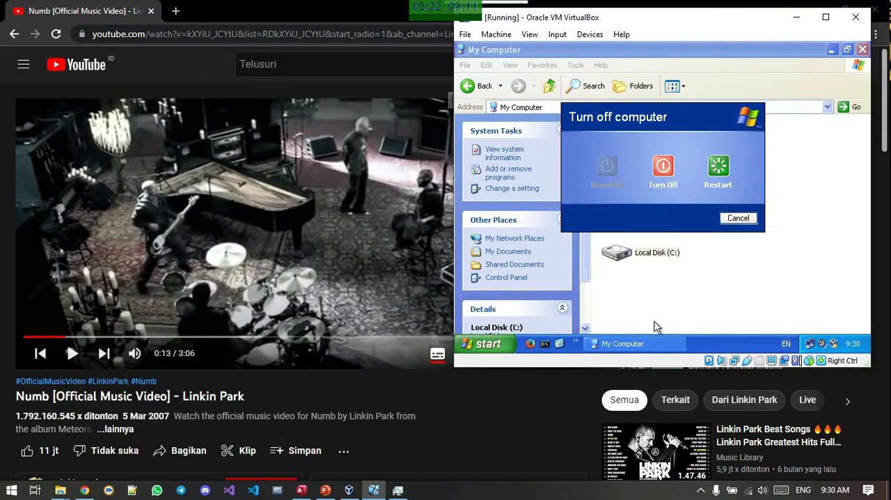
left_click(673, 185)
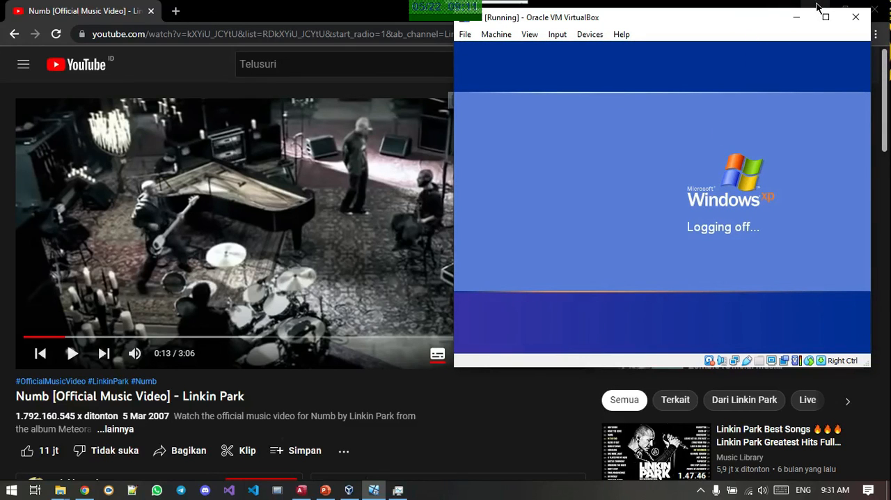
Minimize the windows still open on the host, including Chrome, to return to its desktop
left_click(819, 8)
left_click(813, 10)
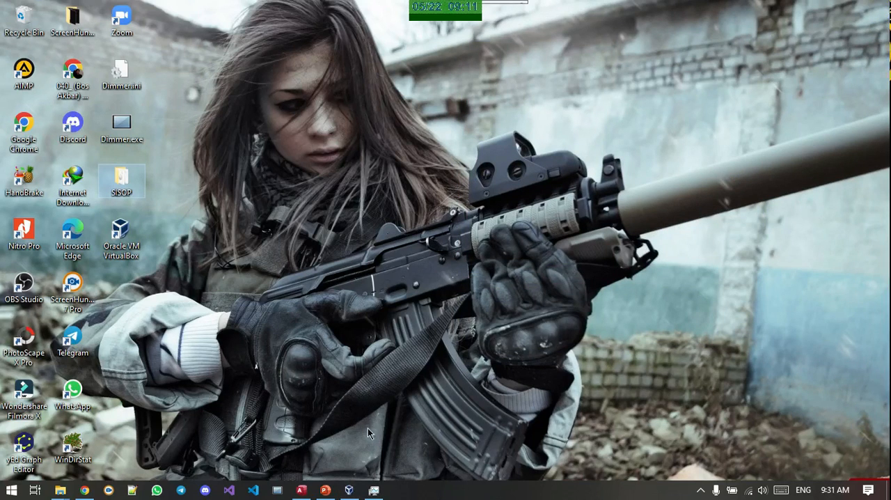
mouse_move(489, 2)
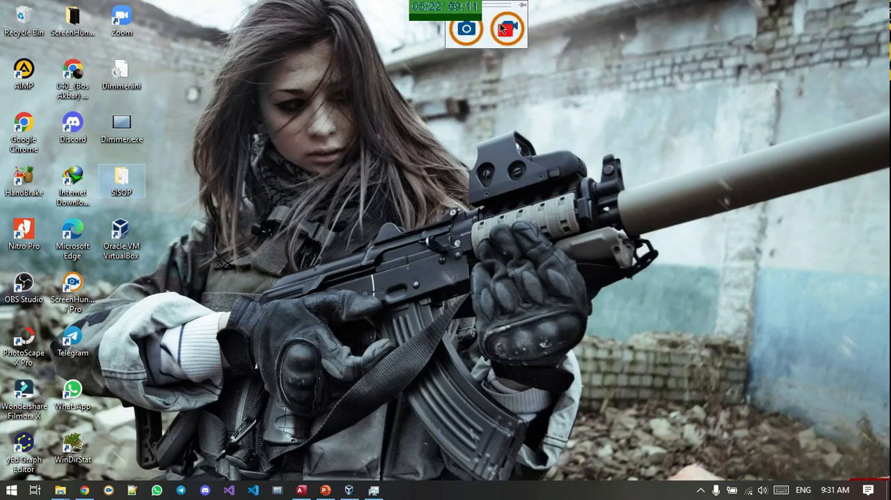